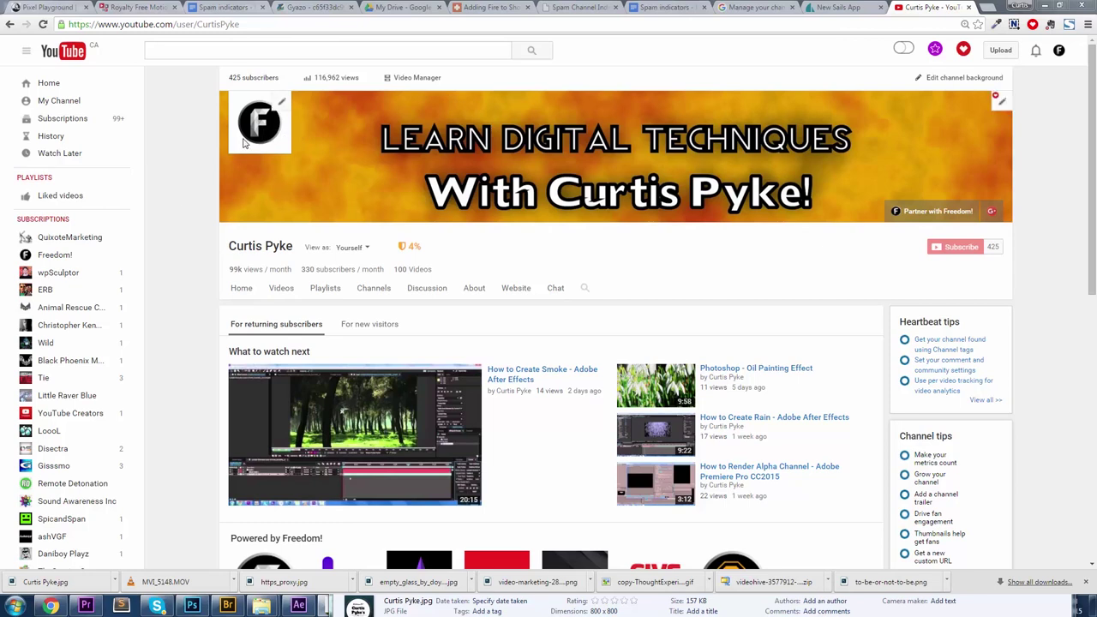
pyautogui.click(986, 7)
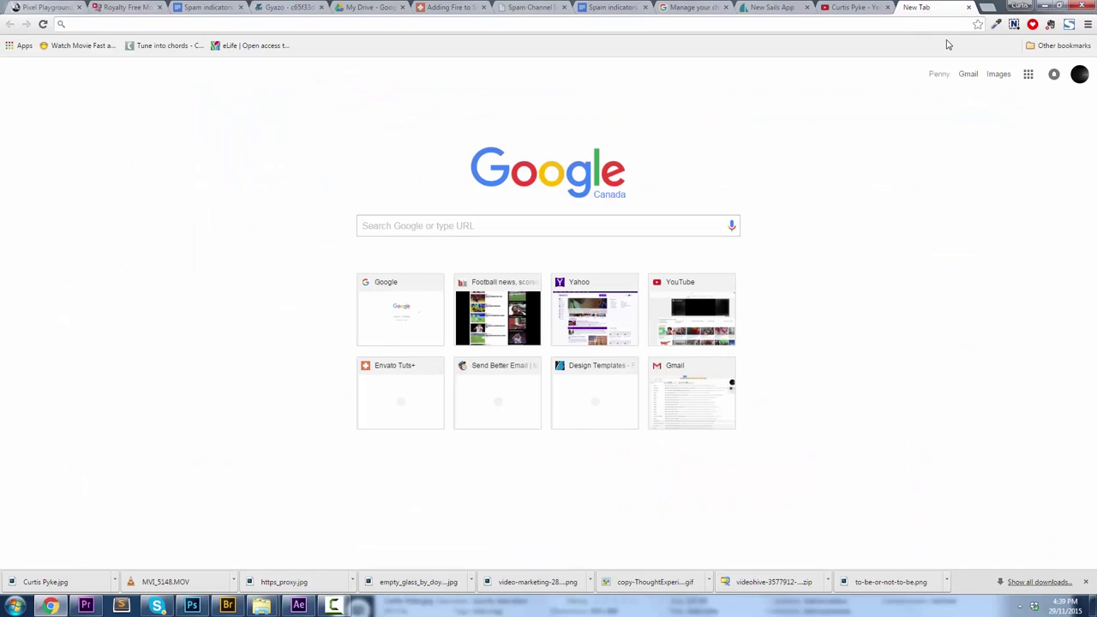
# Load canva.com in the new Chrome tab
pyautogui.write('canva.com')
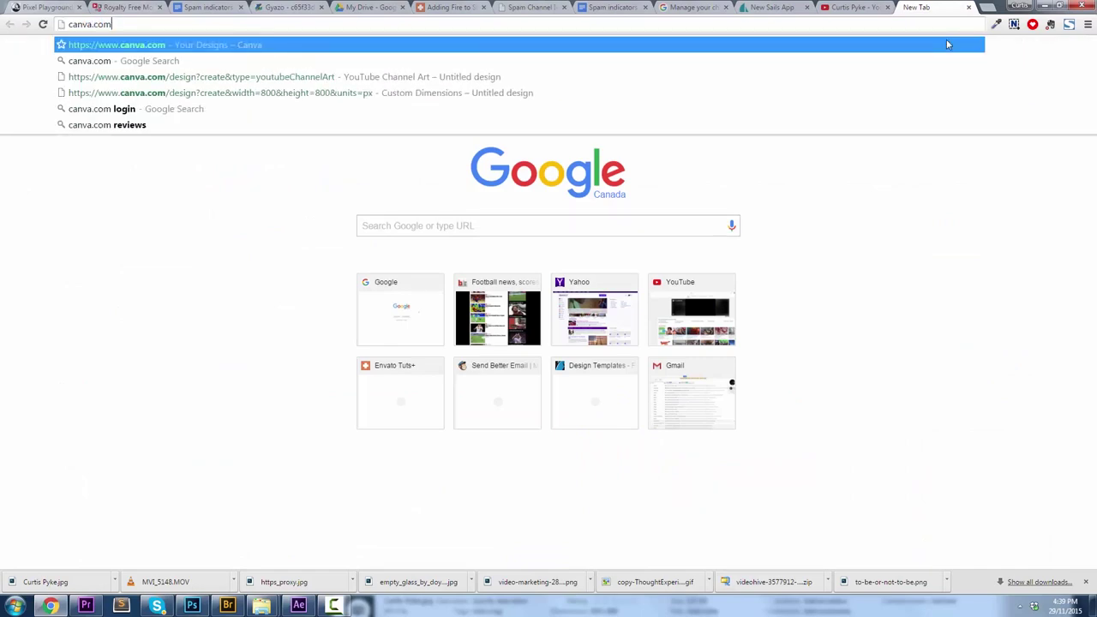
pyautogui.press('Return')
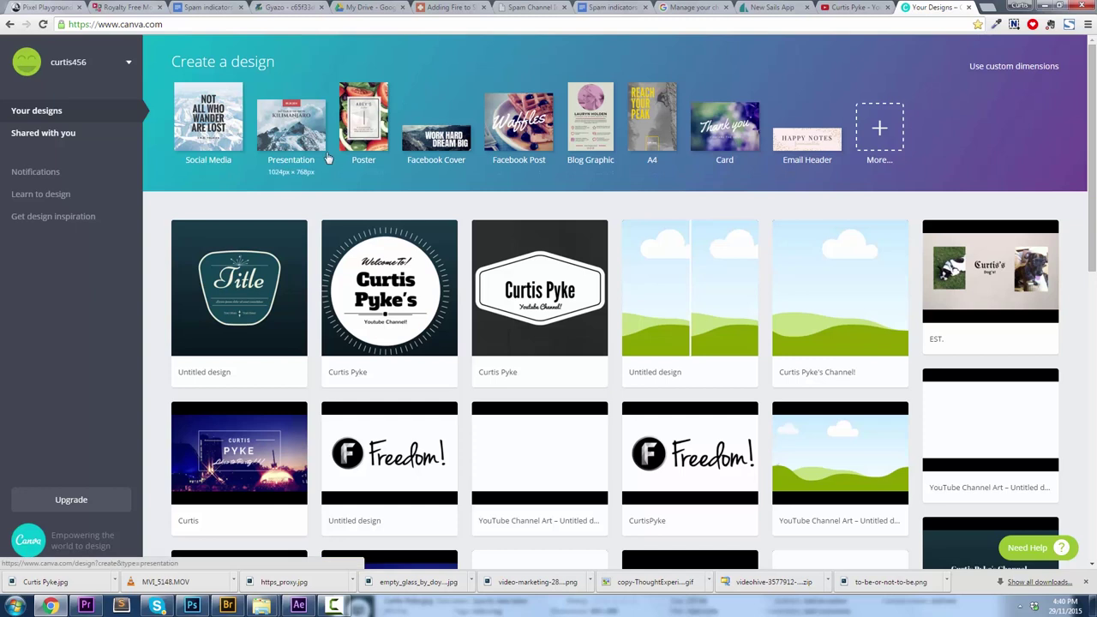
# Create and open a blank custom design of 800 × 800 px
pyautogui.click(1006, 68)
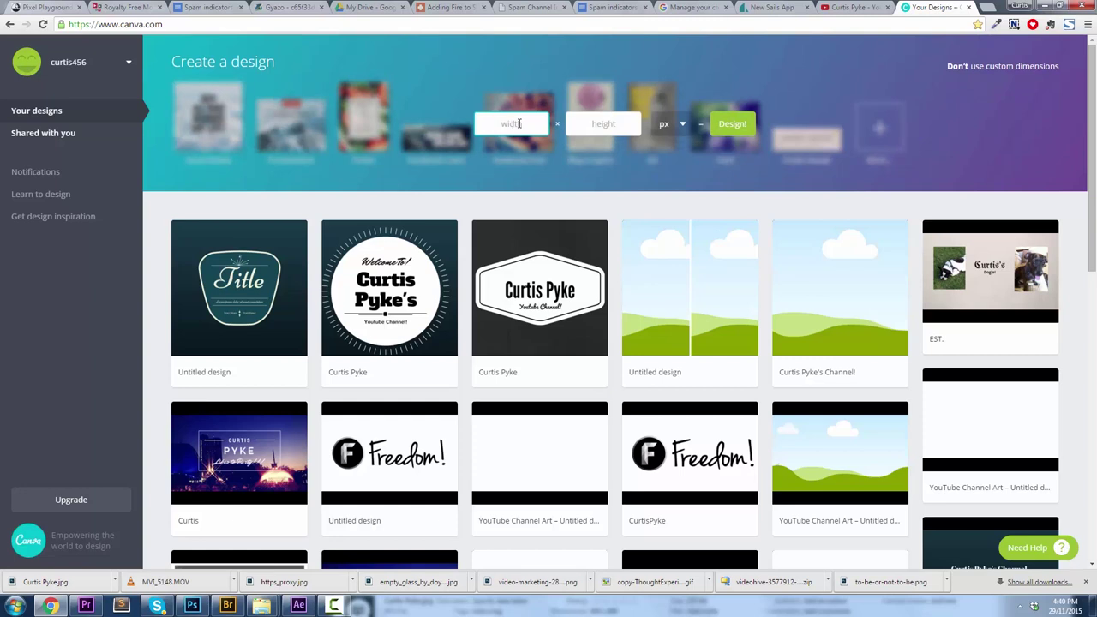
pyautogui.write('800')
pyautogui.press('Tab')
pyautogui.write('800')
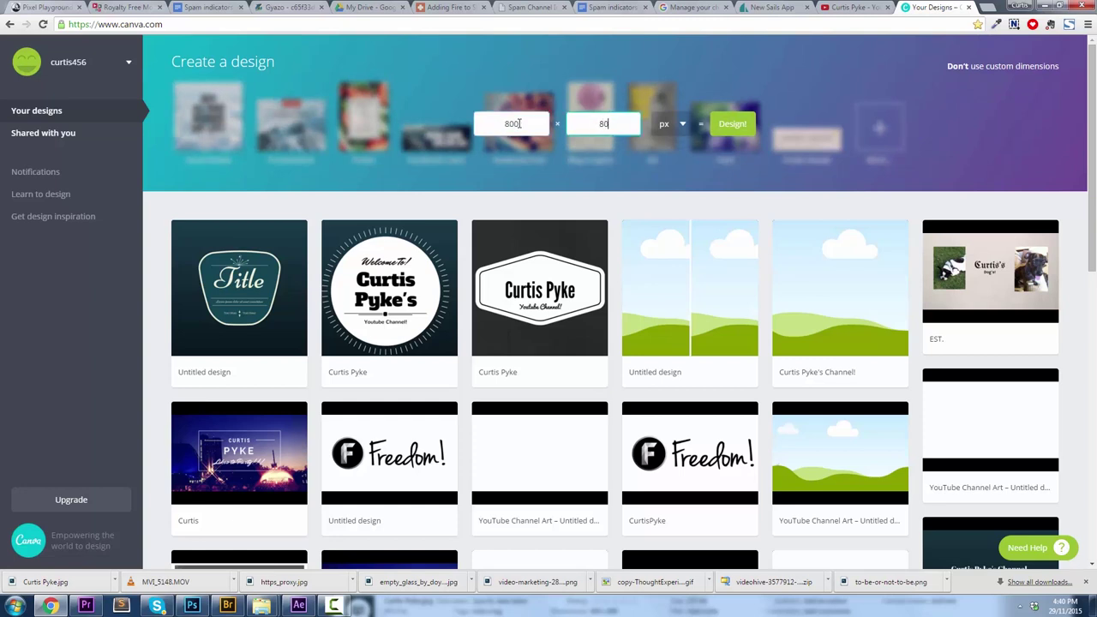
pyautogui.click(739, 128)
pyautogui.click(739, 129)
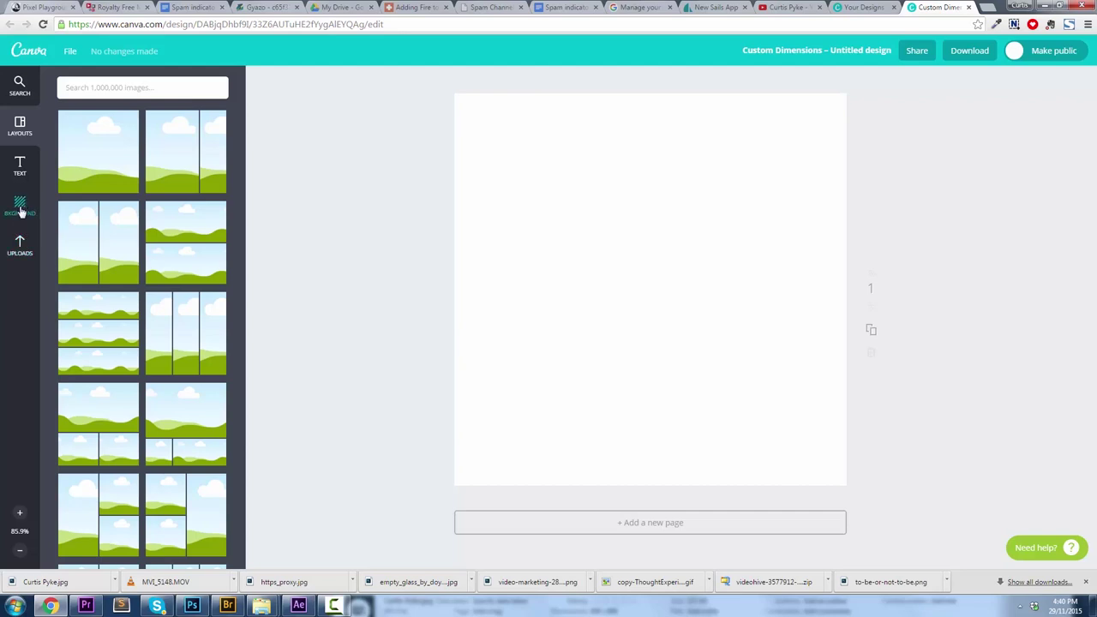
# Apply the dark charcoal textured background to the blank page
pyautogui.click(20, 212)
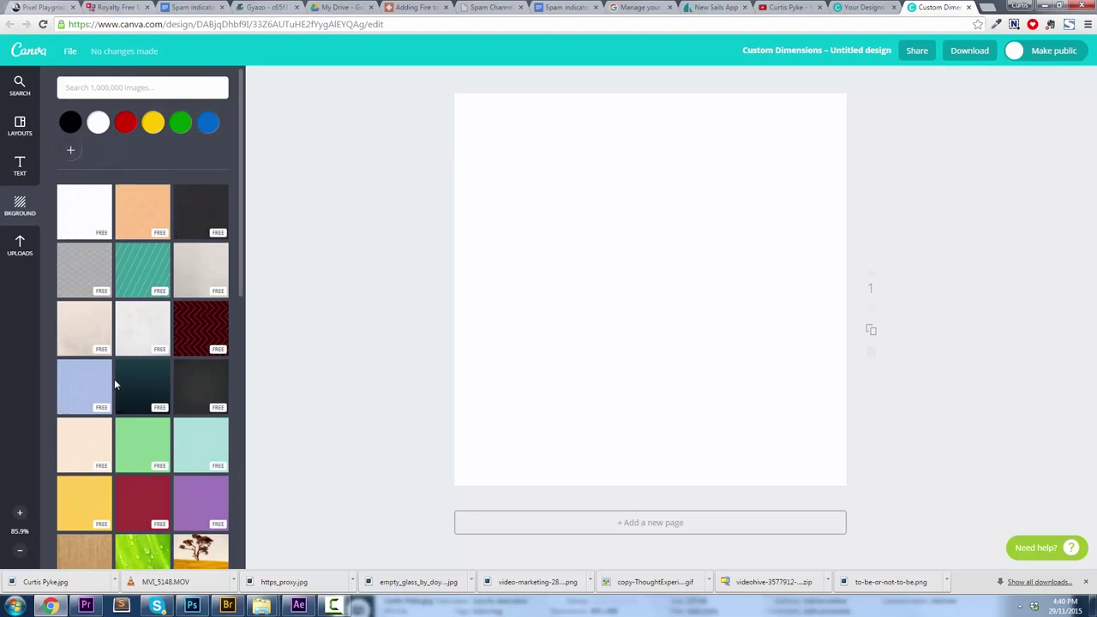
pyautogui.scroll(-1, 115, 382)
pyautogui.scroll(-1, 115, 386)
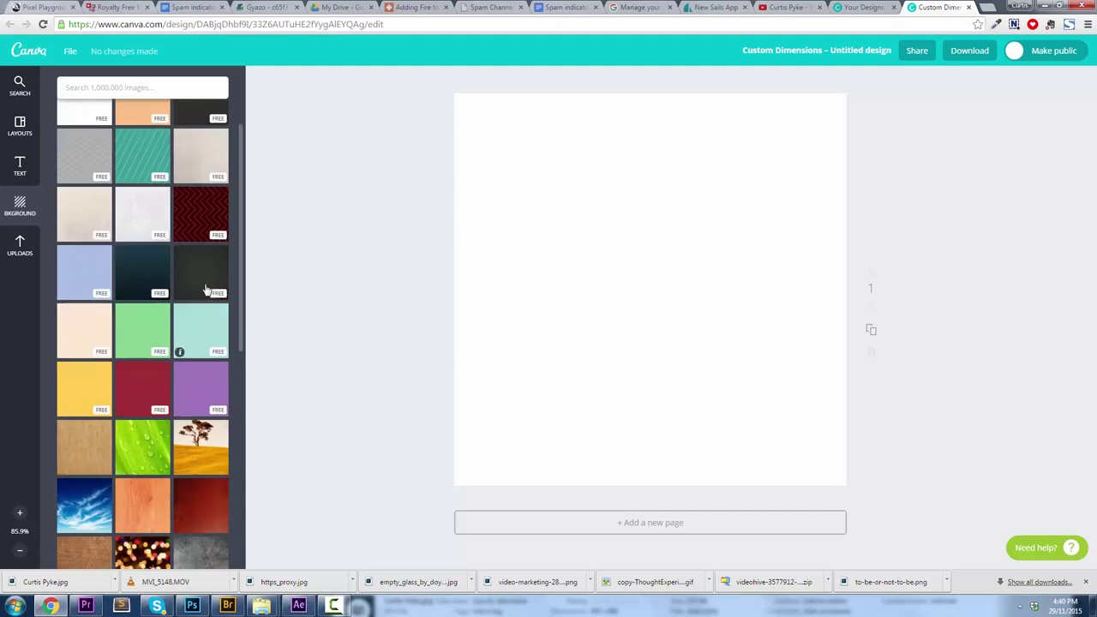
pyautogui.scroll(1, 93, 340)
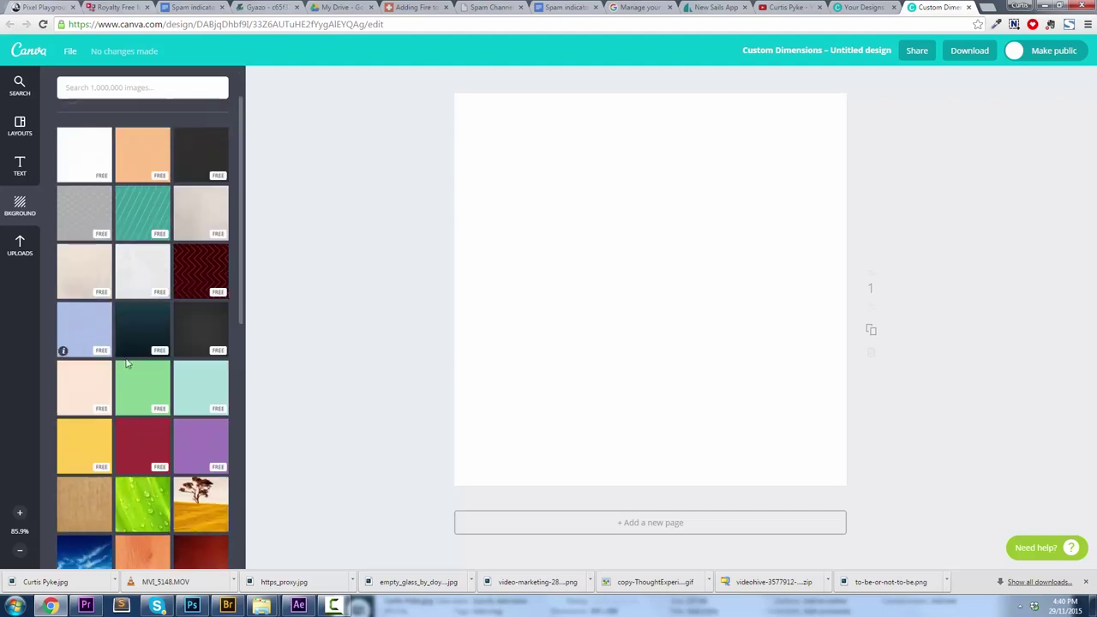
pyautogui.click(198, 334)
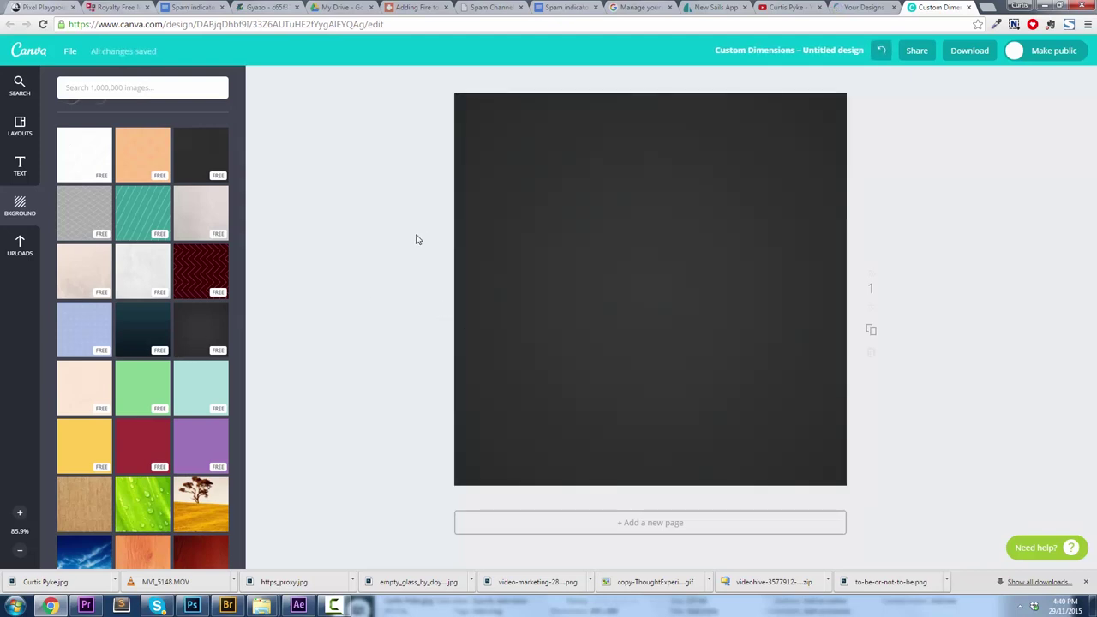
# Browse the Text badge templates and add the STRICTLY NO PARKING PRIVATE PROPERTY badge
pyautogui.click(17, 165)
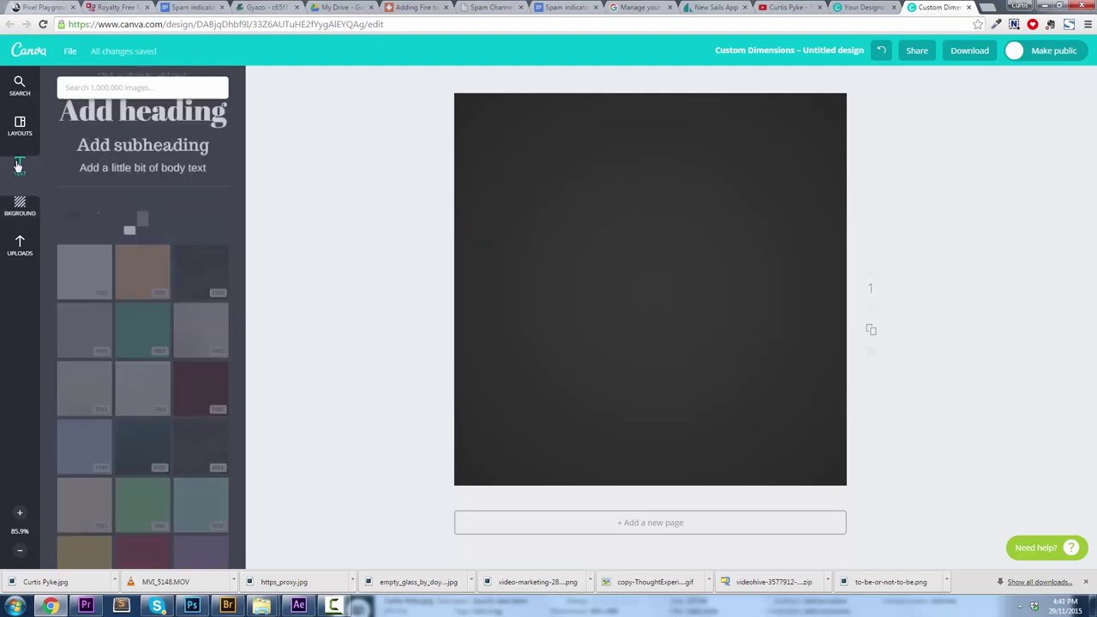
pyautogui.scroll(-7, 143, 299)
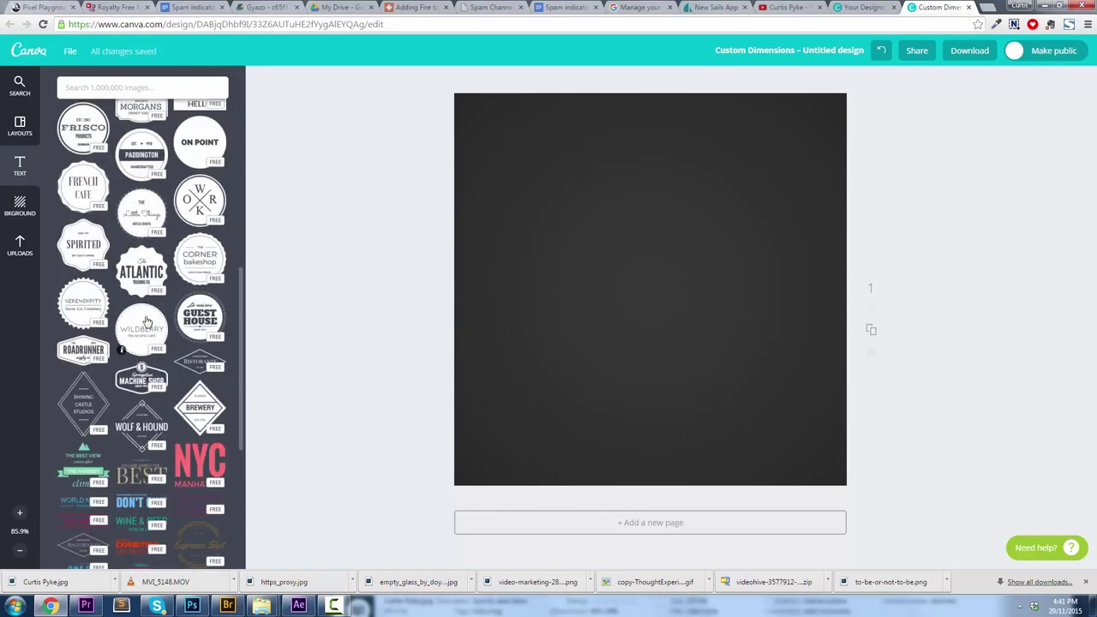
pyautogui.scroll(-3, 129, 343)
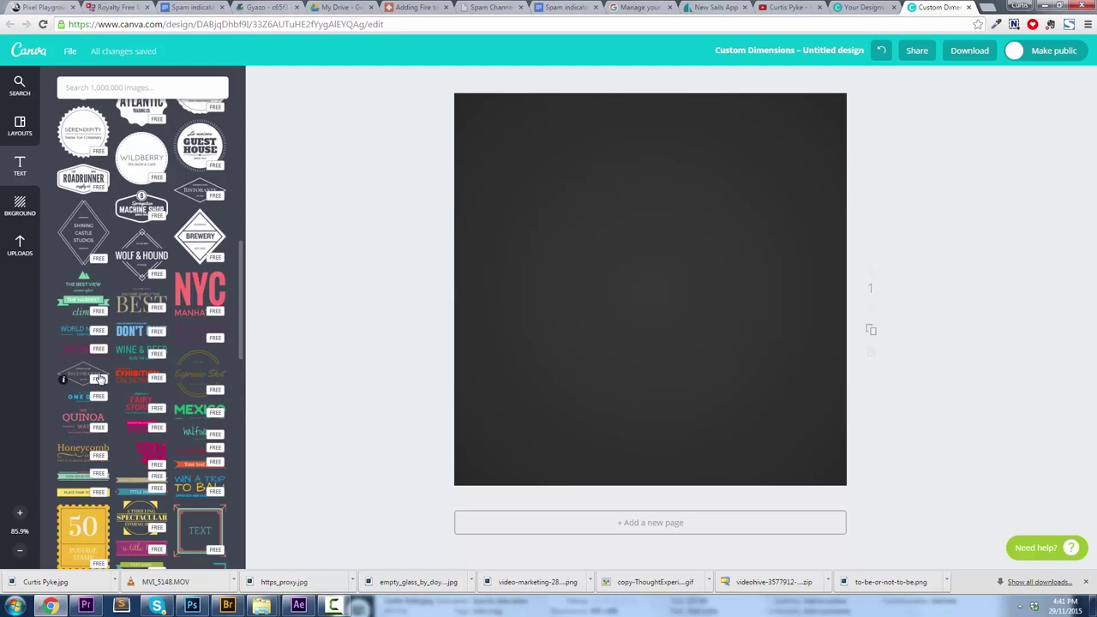
pyautogui.scroll(-1, 204, 360)
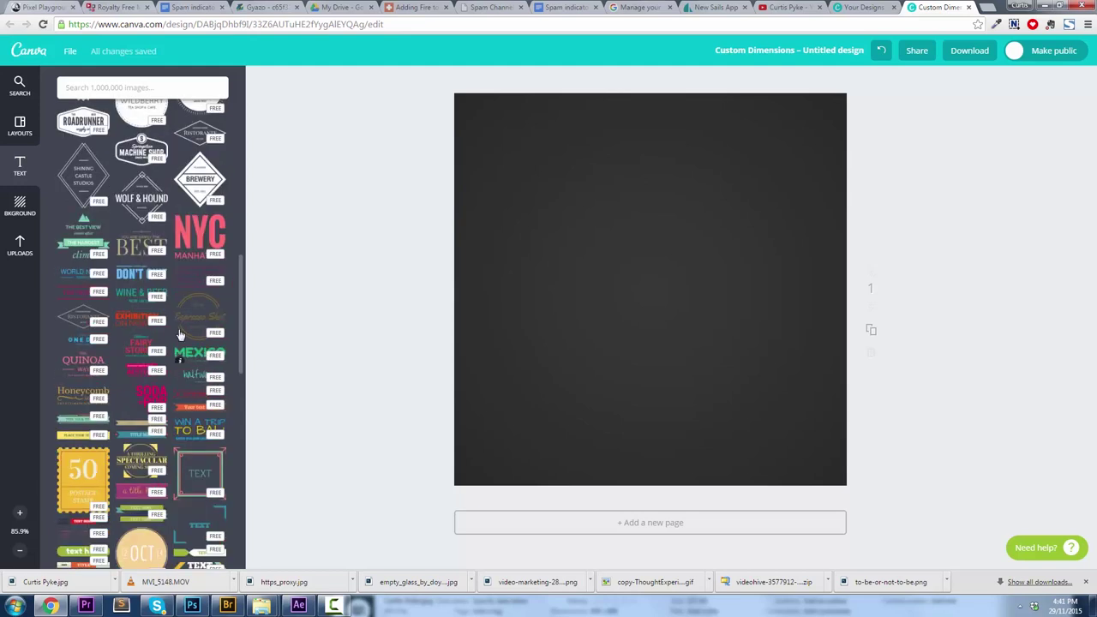
pyautogui.scroll(-1, 178, 332)
pyautogui.scroll(-1, 152, 358)
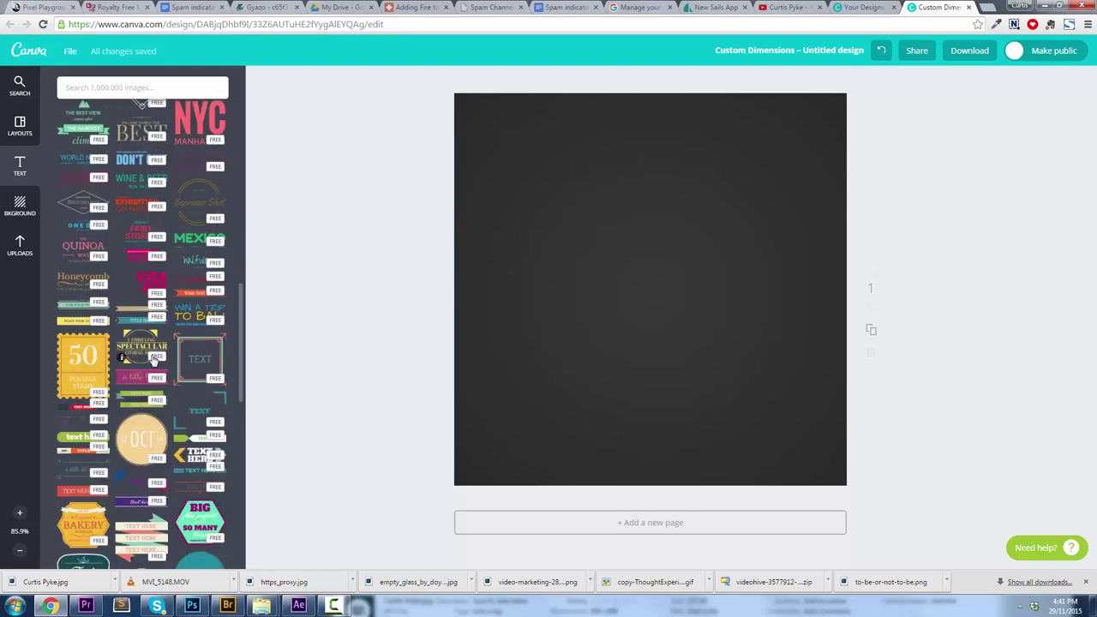
pyautogui.scroll(-1, 155, 360)
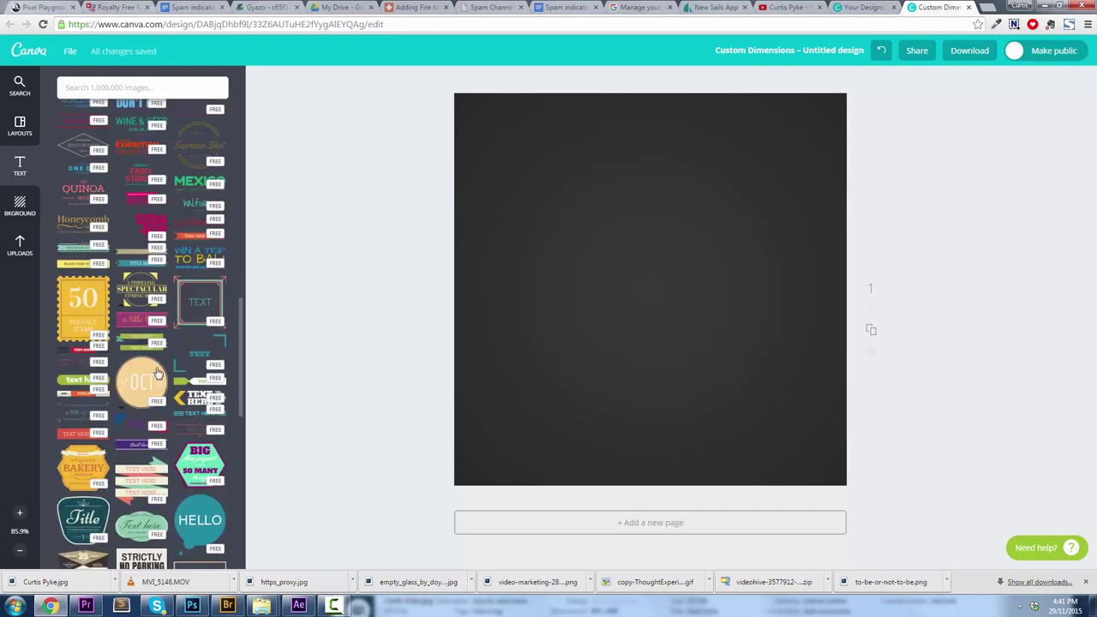
pyautogui.scroll(-1, 159, 347)
pyautogui.scroll(-2, 159, 347)
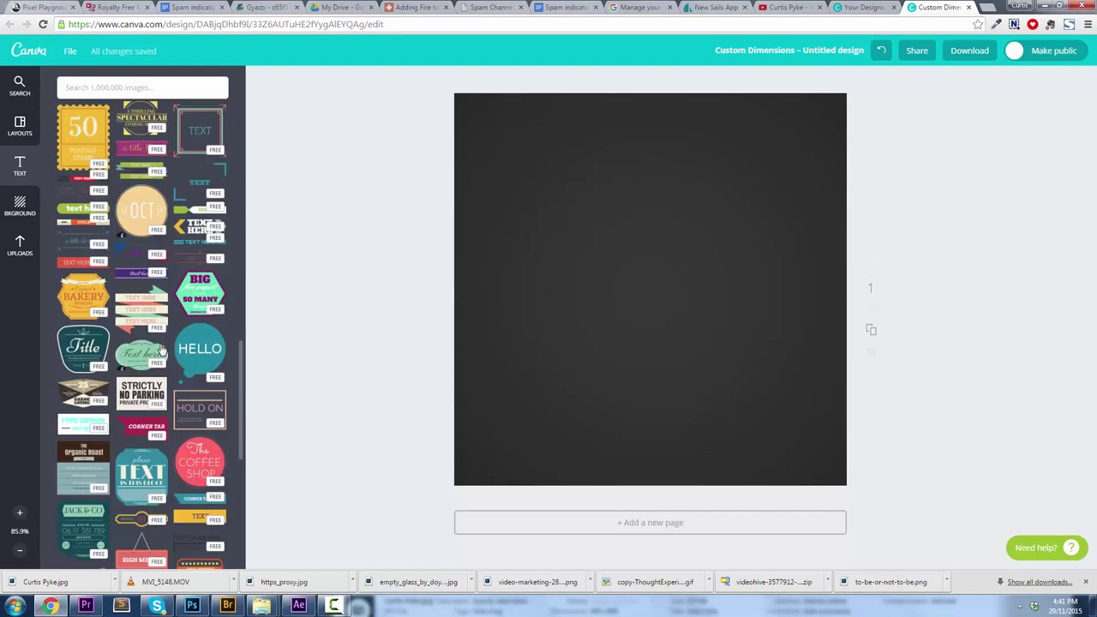
pyautogui.click(142, 394)
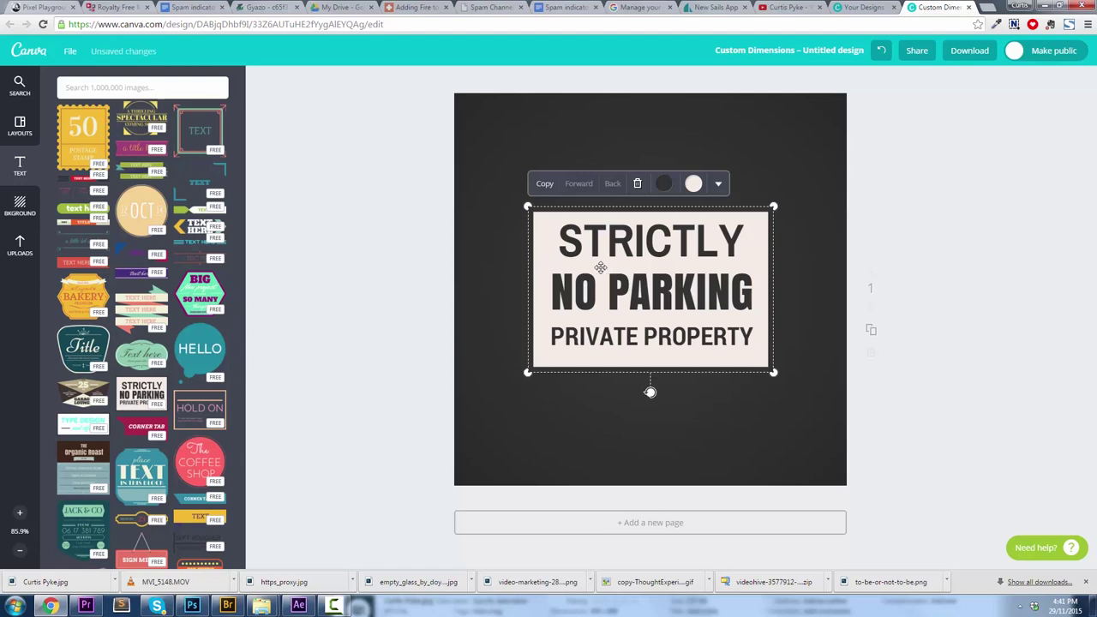
# Rewrite the badge lines as 'Welcome to', the owner's name in possessive form, and 'Youtube Channel!'
pyautogui.click(359, 221)
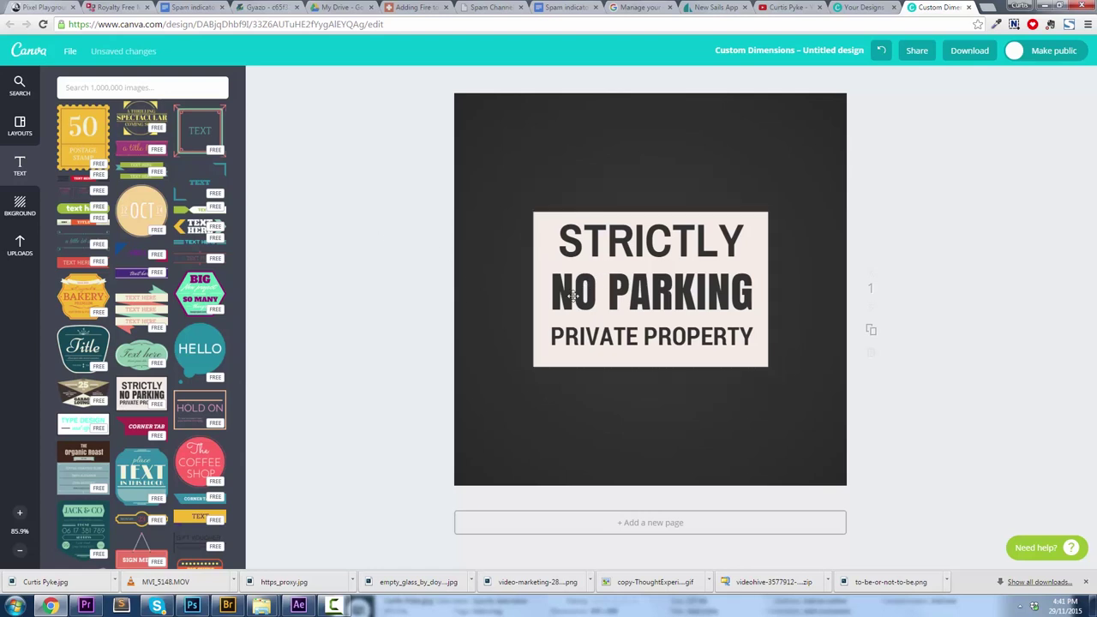
pyautogui.doubleClick(605, 283)
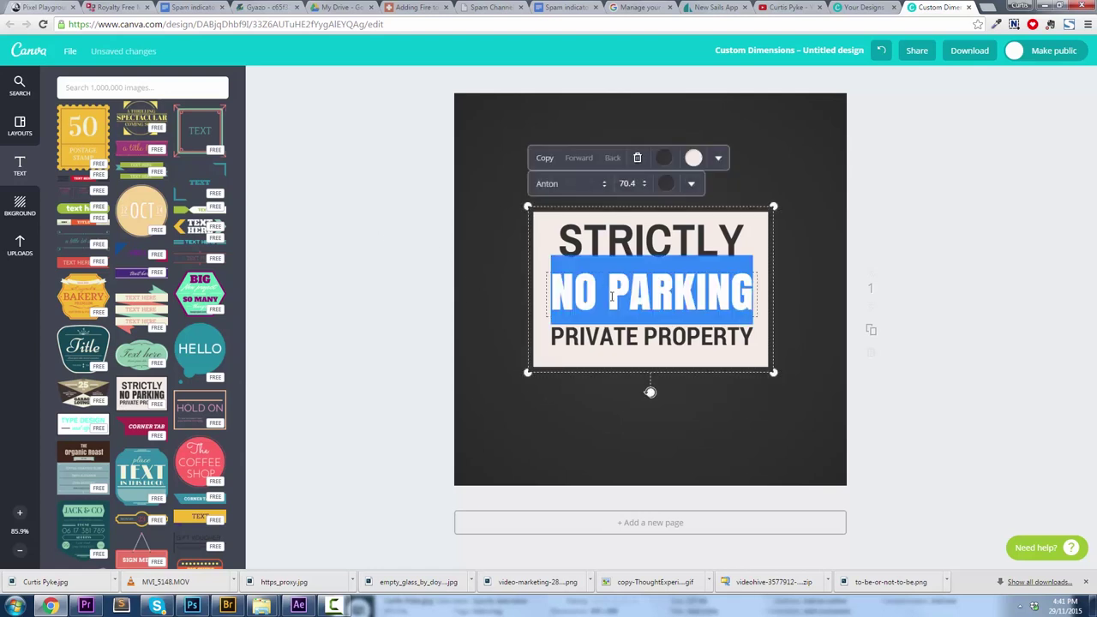
pyautogui.doubleClick(615, 236)
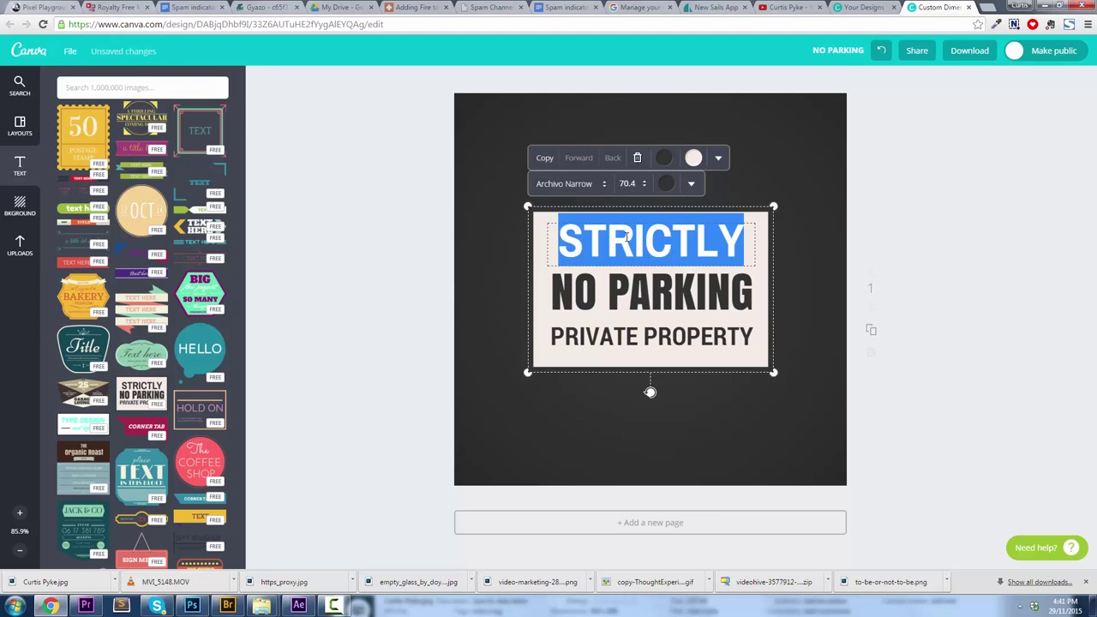
pyautogui.write('Welcome to')
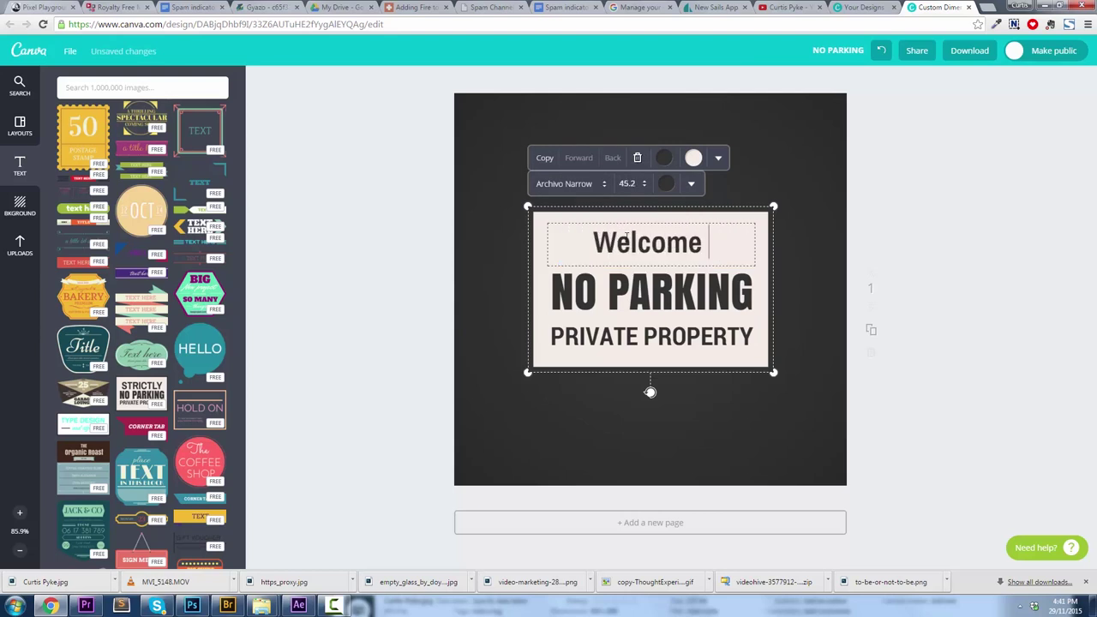
pyautogui.doubleClick(645, 288)
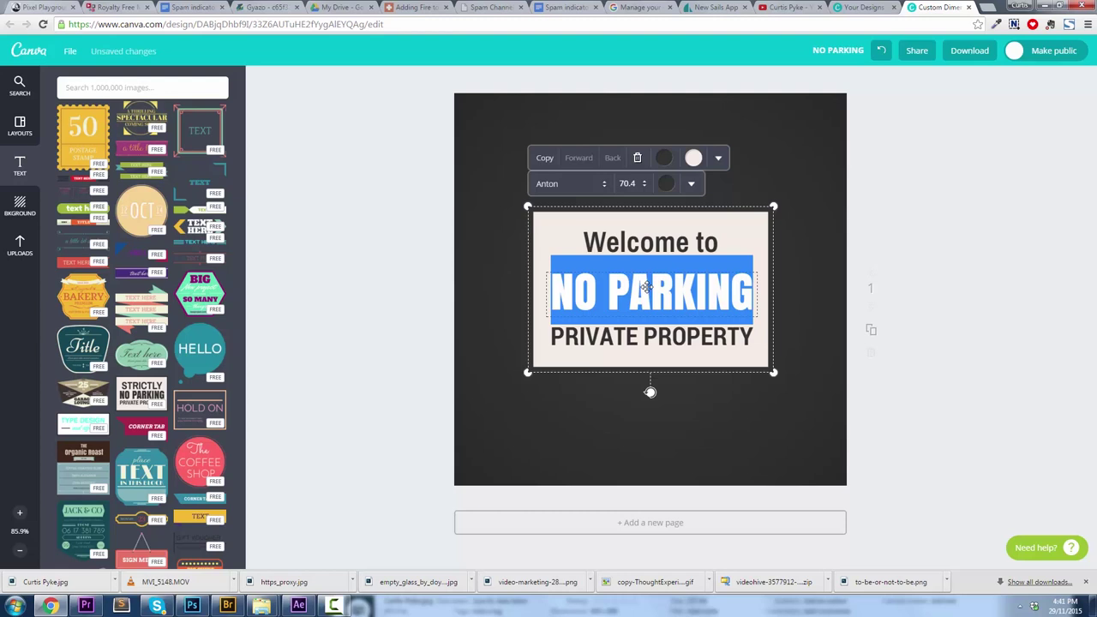
pyautogui.write('Curtis Pyke')
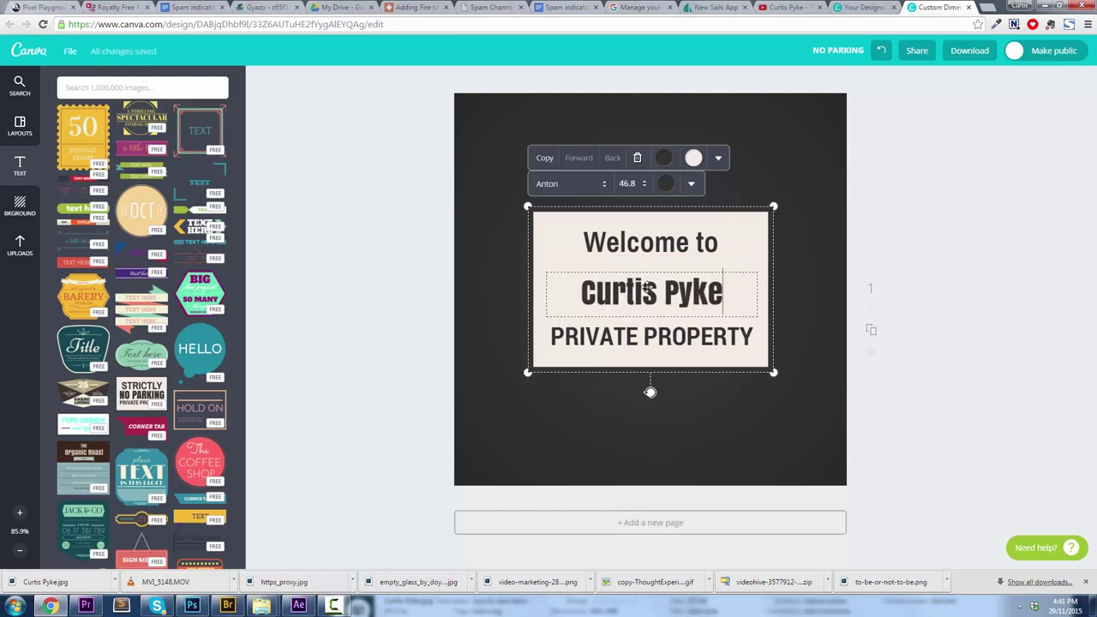
pyautogui.write("'s")
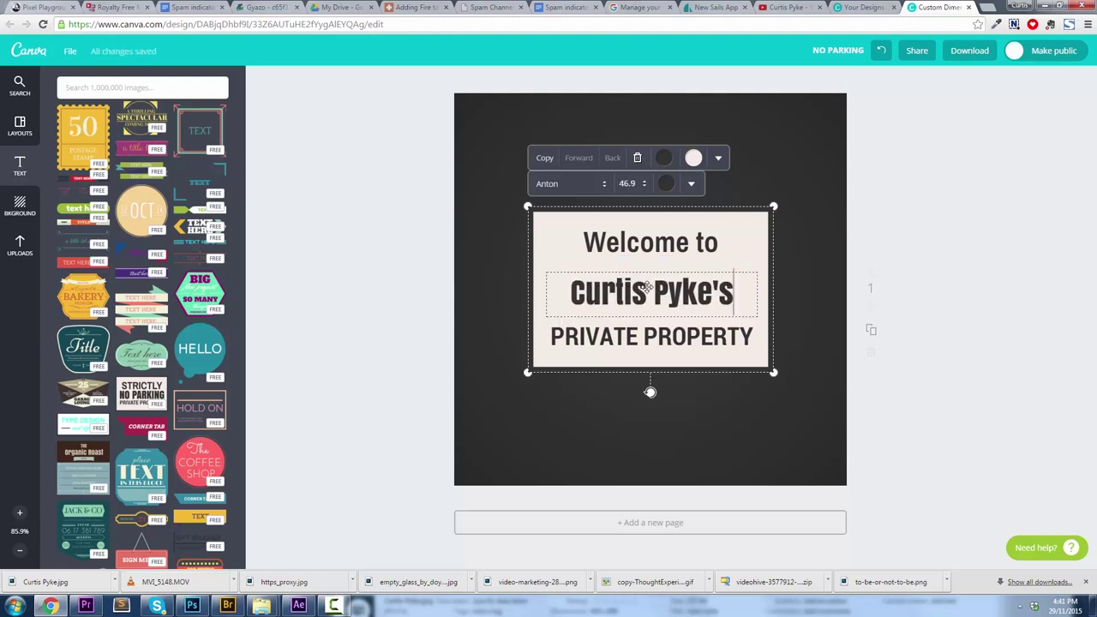
pyautogui.doubleClick(649, 339)
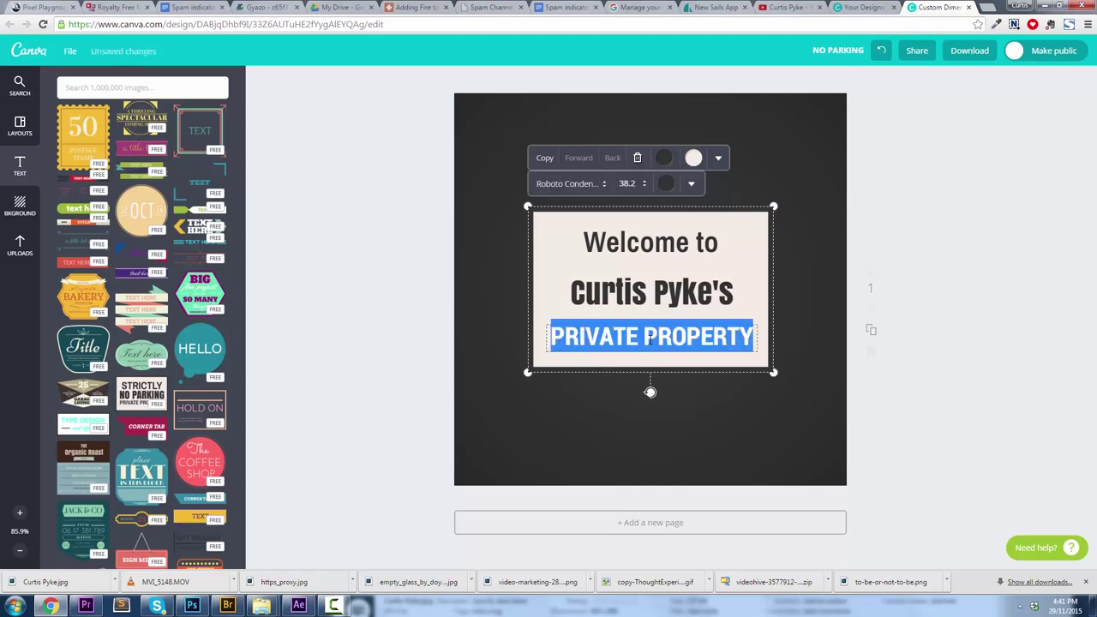
pyautogui.write('Youtube Channel')
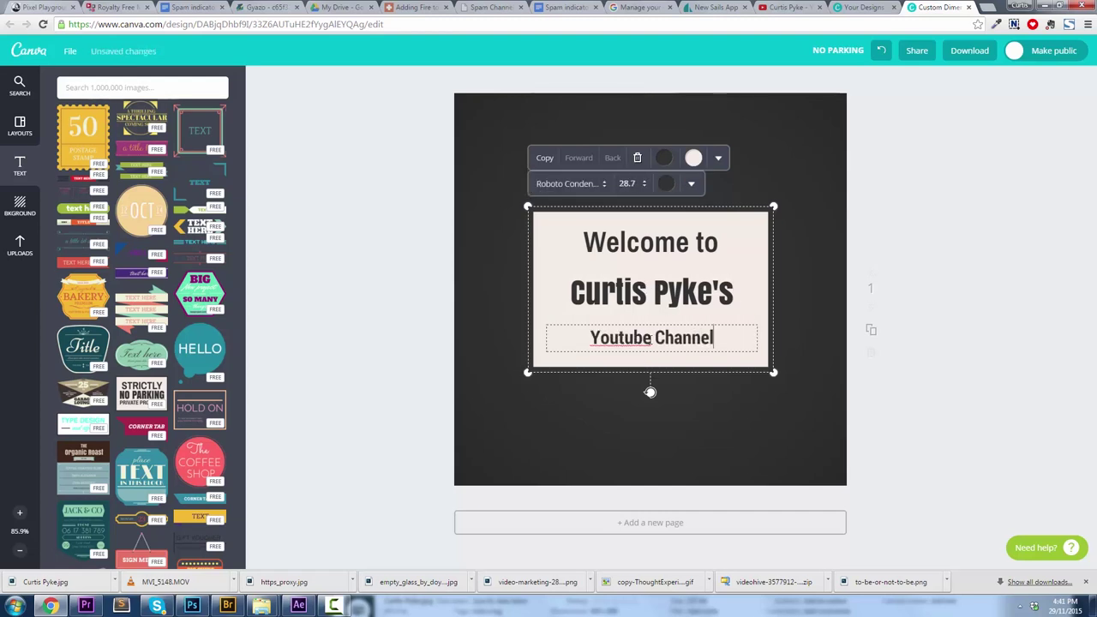
pyautogui.write('!')
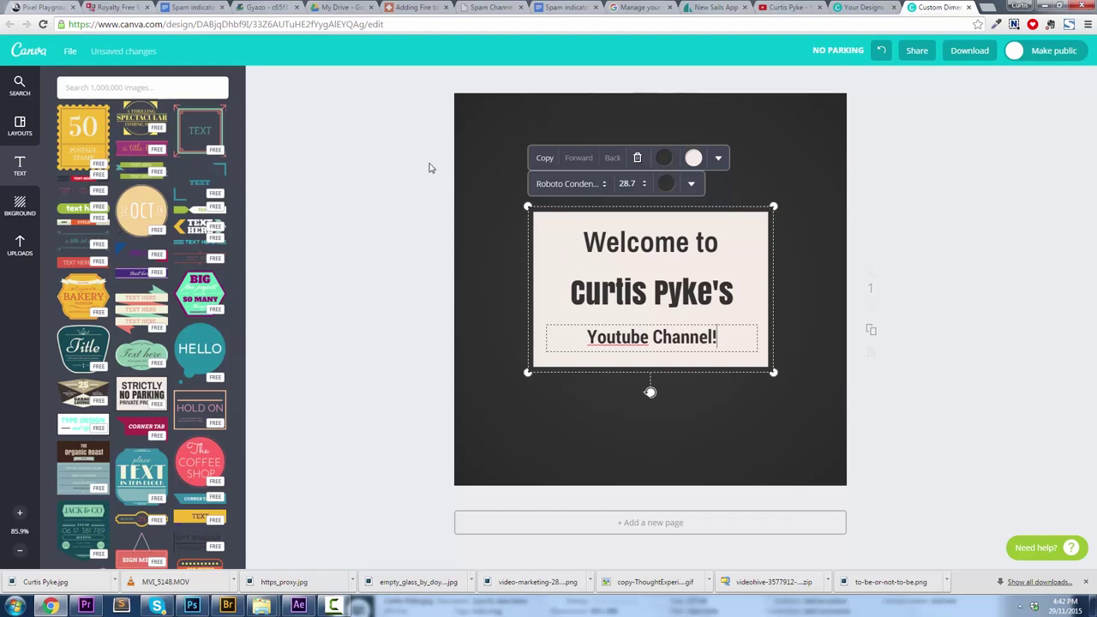
pyautogui.click(567, 185)
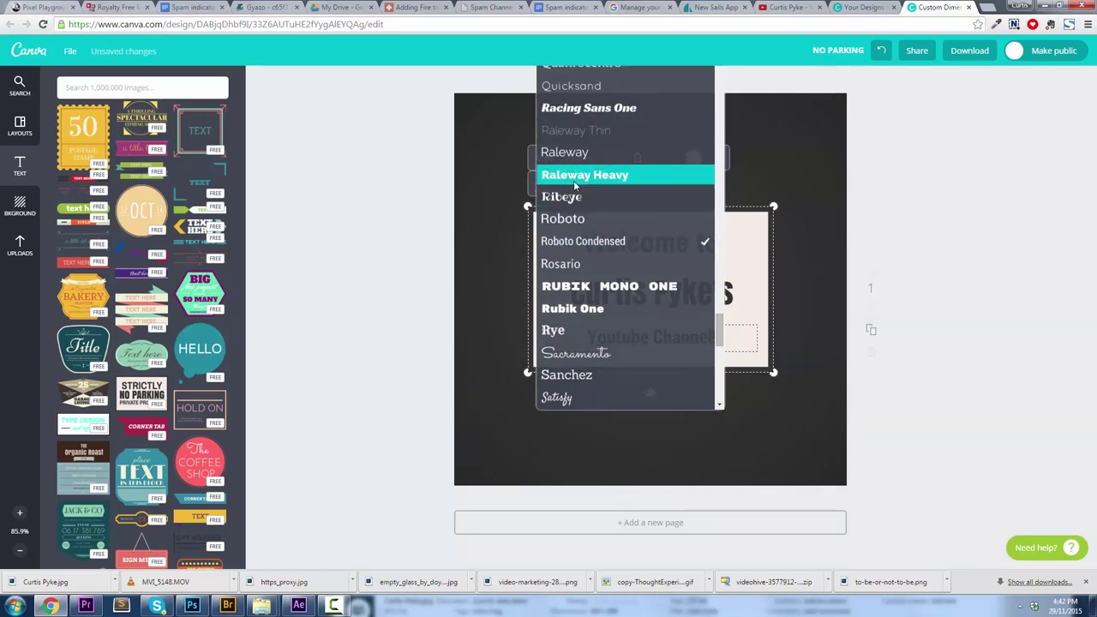
# Set the 'Youtube Channel!' line to the Raleway font at size 28.8
pyautogui.click(565, 152)
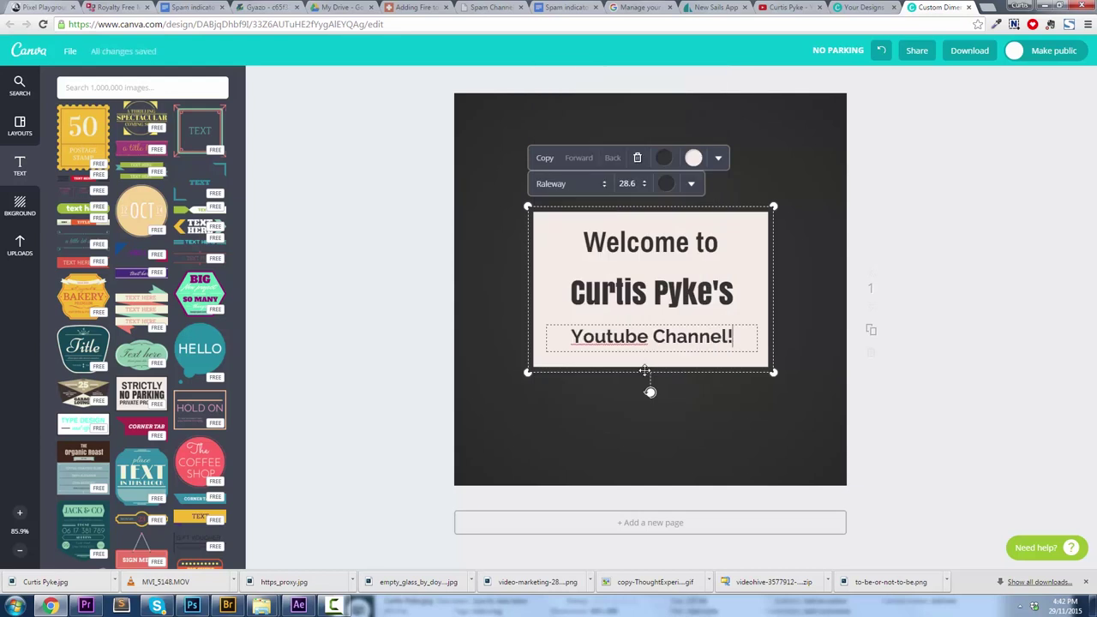
pyautogui.hotkey('ctrl', 'z')
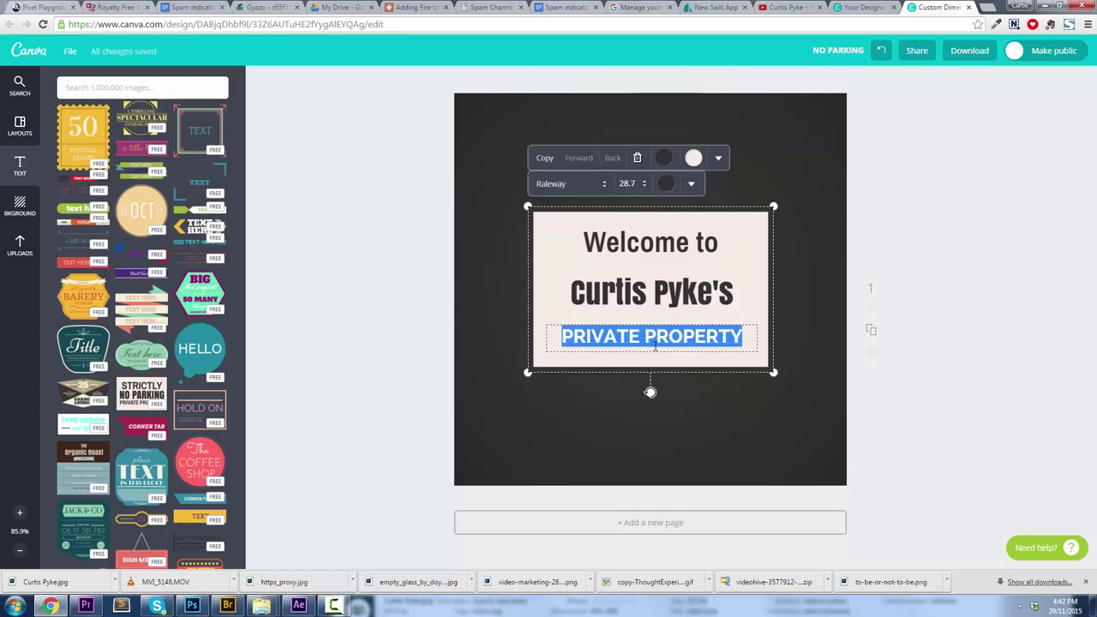
pyautogui.write('Youtub')
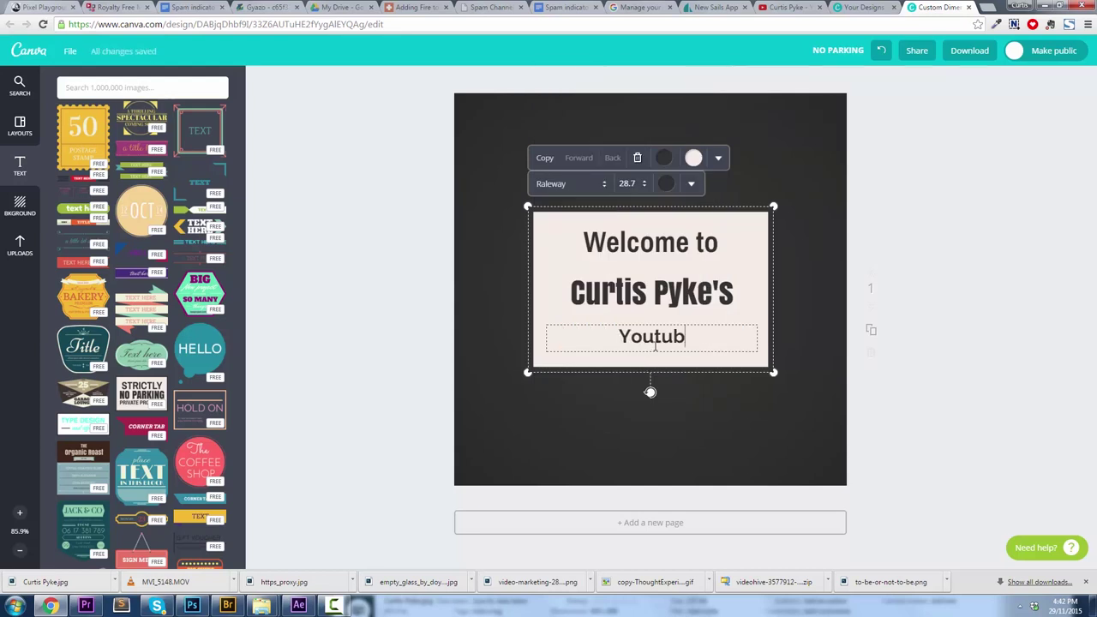
pyautogui.write('e Channel!')
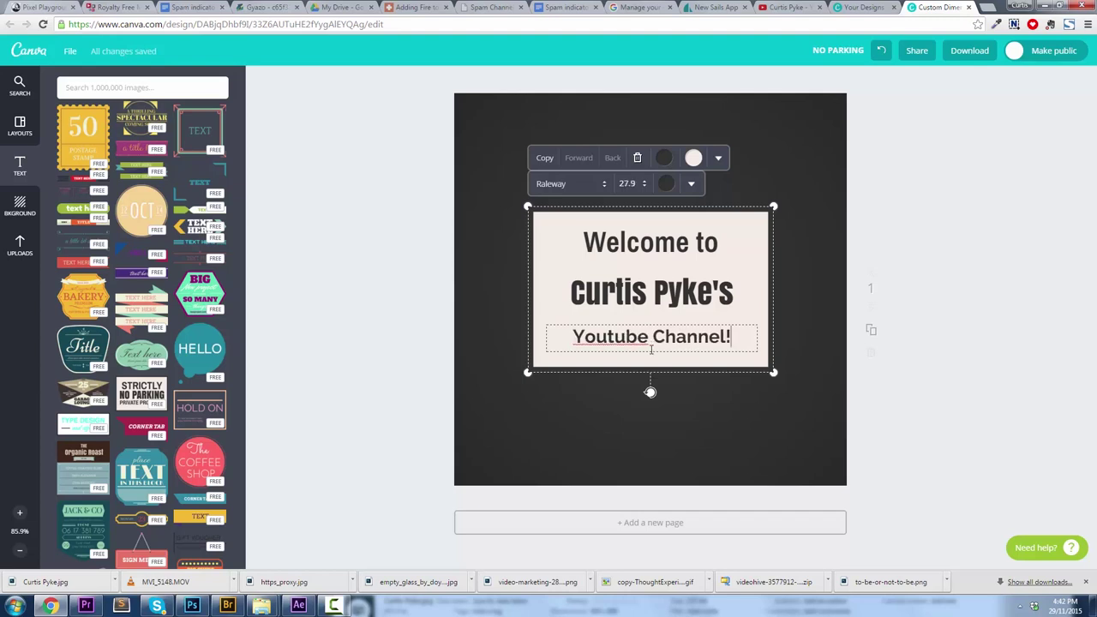
pyautogui.click(632, 183)
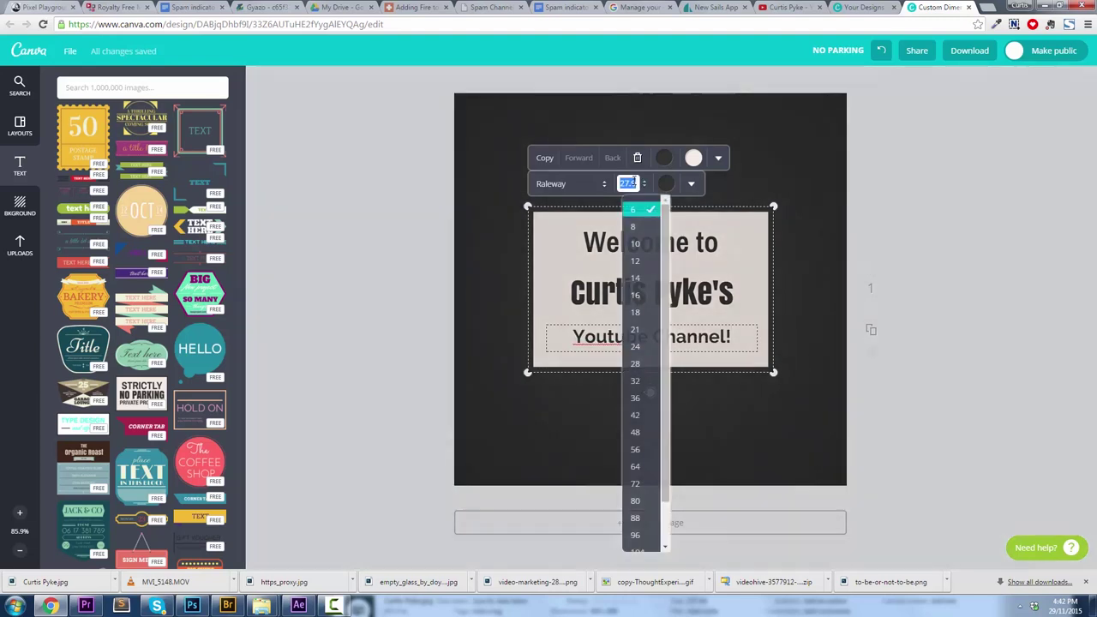
pyautogui.click(641, 383)
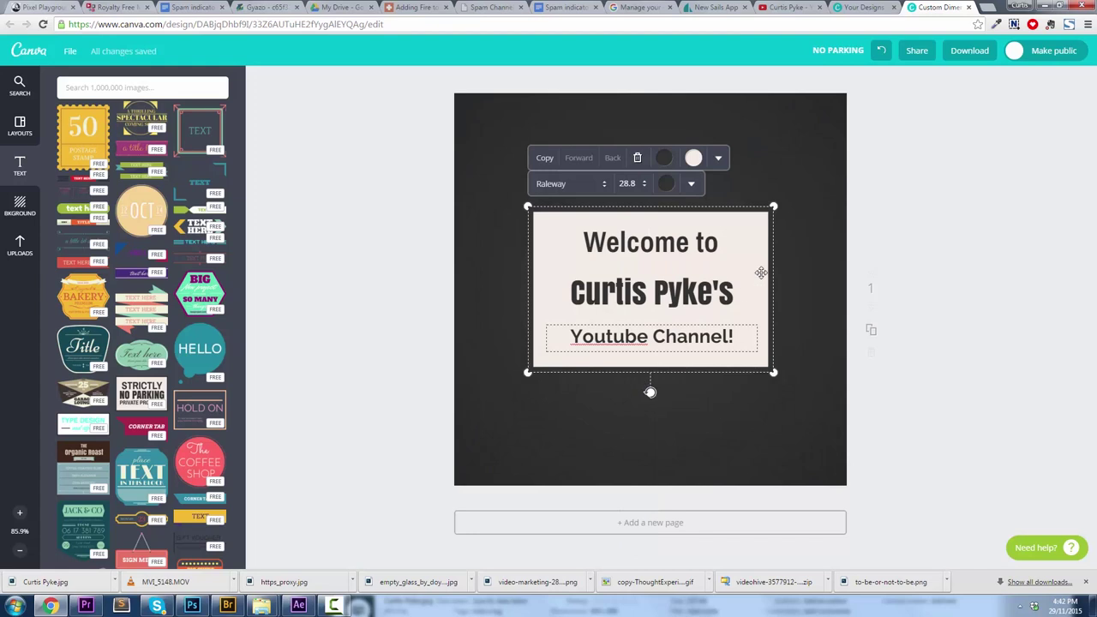
pyautogui.moveTo(650, 392); pyautogui.dragTo(650, 391)
# Scale up the welcome badge group and centre it on the dark page
pyautogui.moveTo(650, 392); pyautogui.dragTo(650, 391)
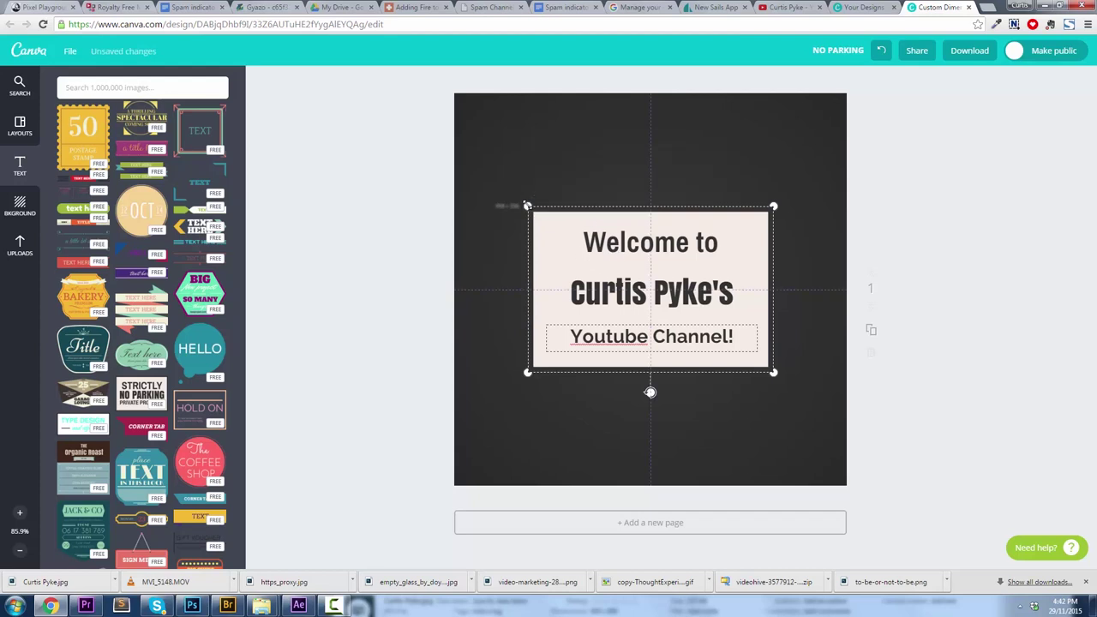
pyautogui.moveTo(527, 206); pyautogui.dragTo(426, 130)
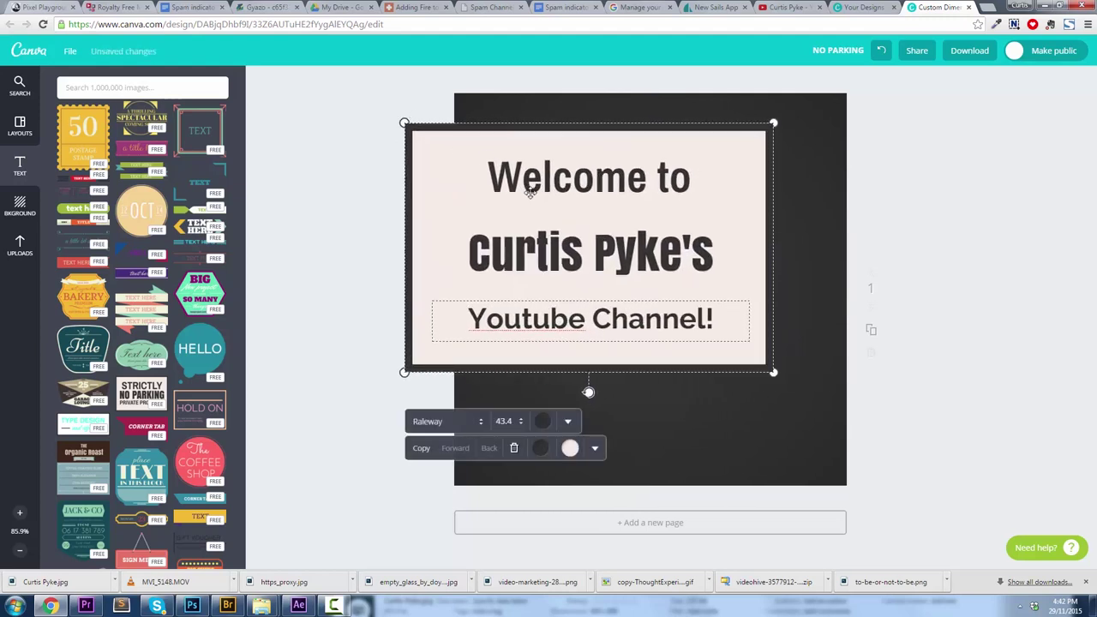
pyautogui.moveTo(529, 191); pyautogui.dragTo(591, 235)
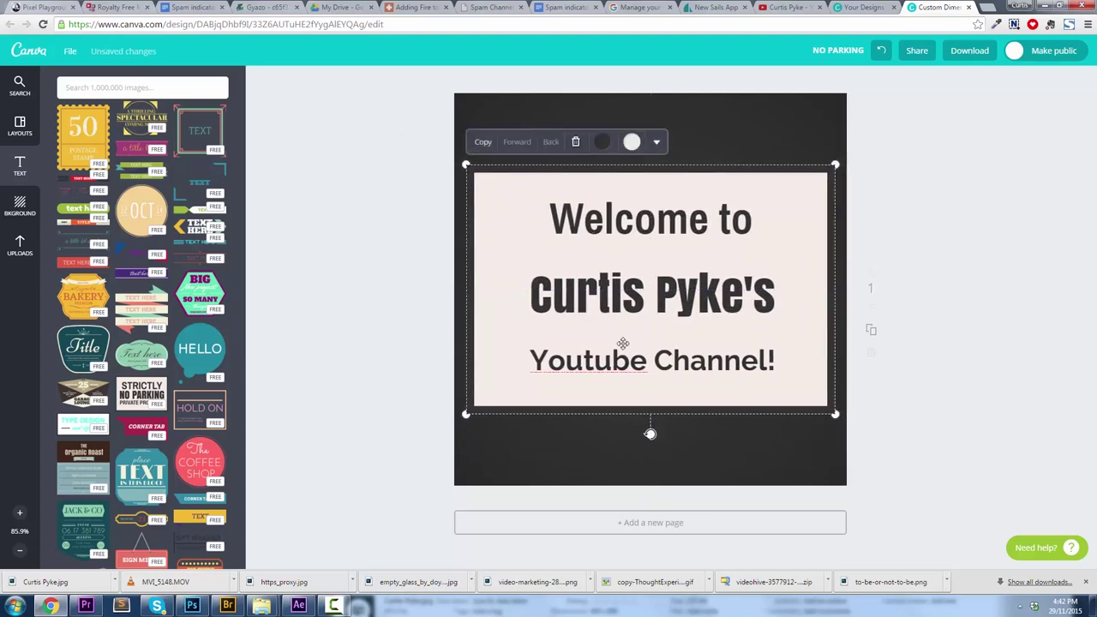
pyautogui.click(351, 142)
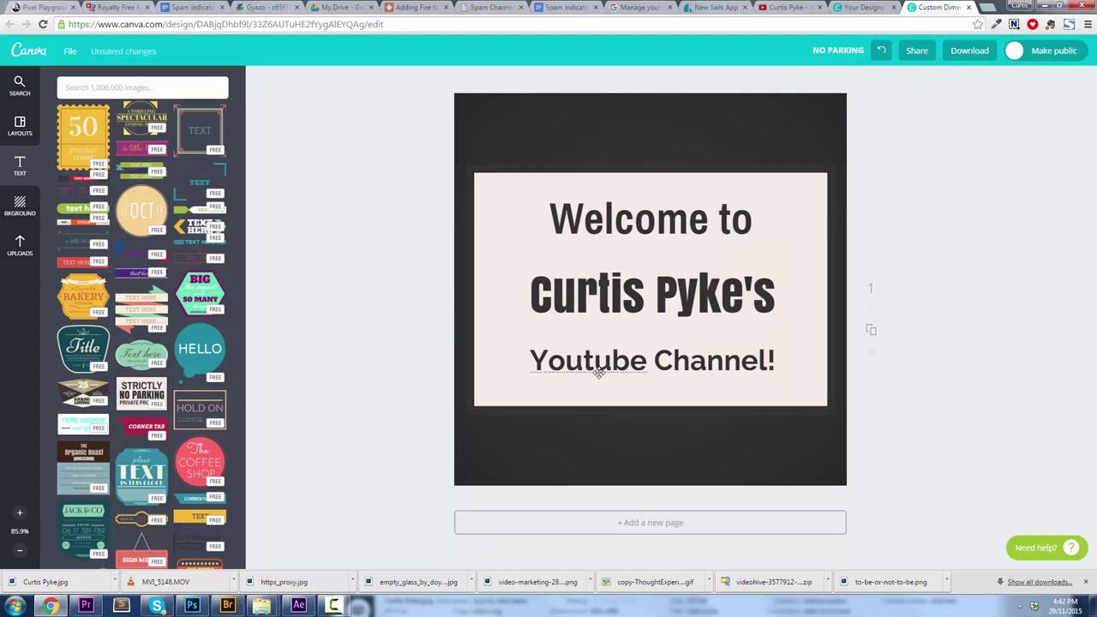
# Export the sign as Image: for Web (JPG) and dismiss the ready notice
pyautogui.click(969, 51)
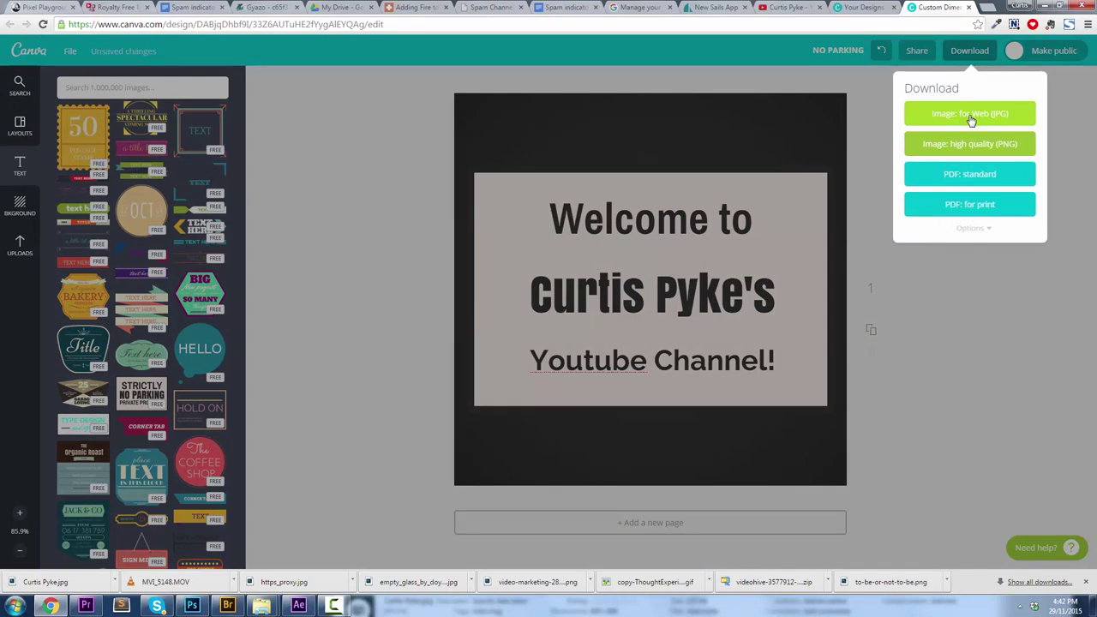
pyautogui.click(970, 120)
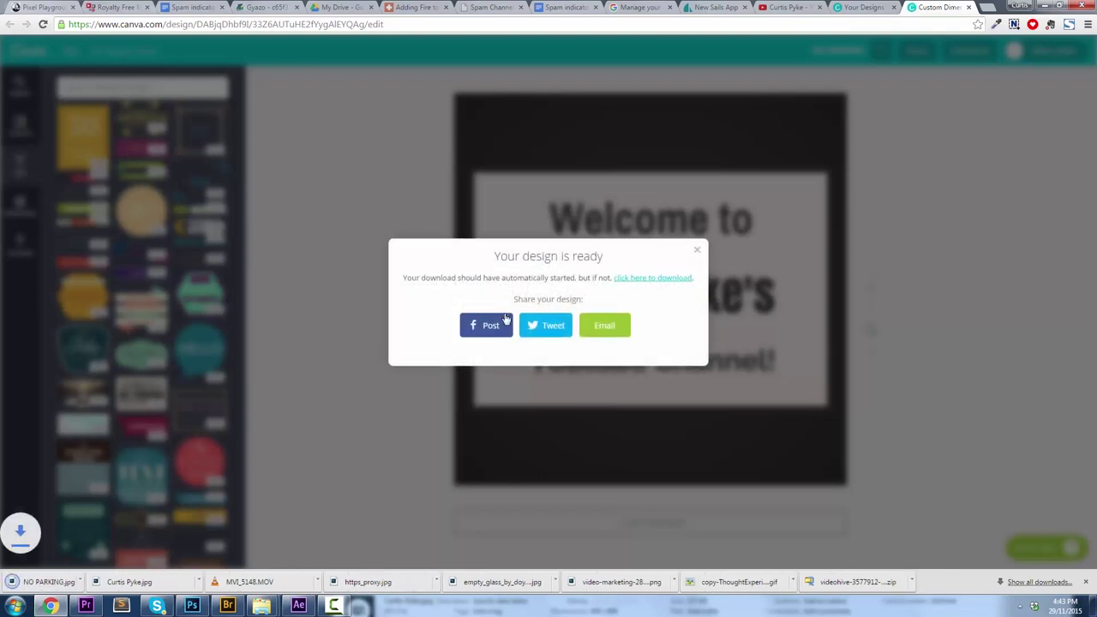
pyautogui.click(343, 196)
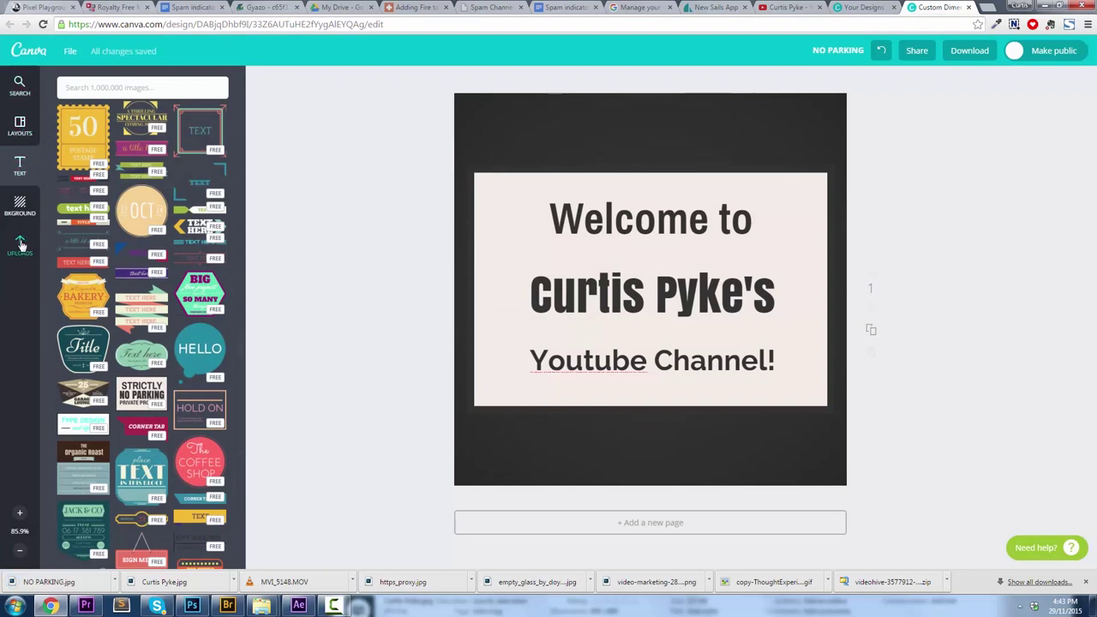
# Add a turkey sticker at the top-left and a pumpkin pie sticker from the Holidays clipart
pyautogui.click(24, 99)
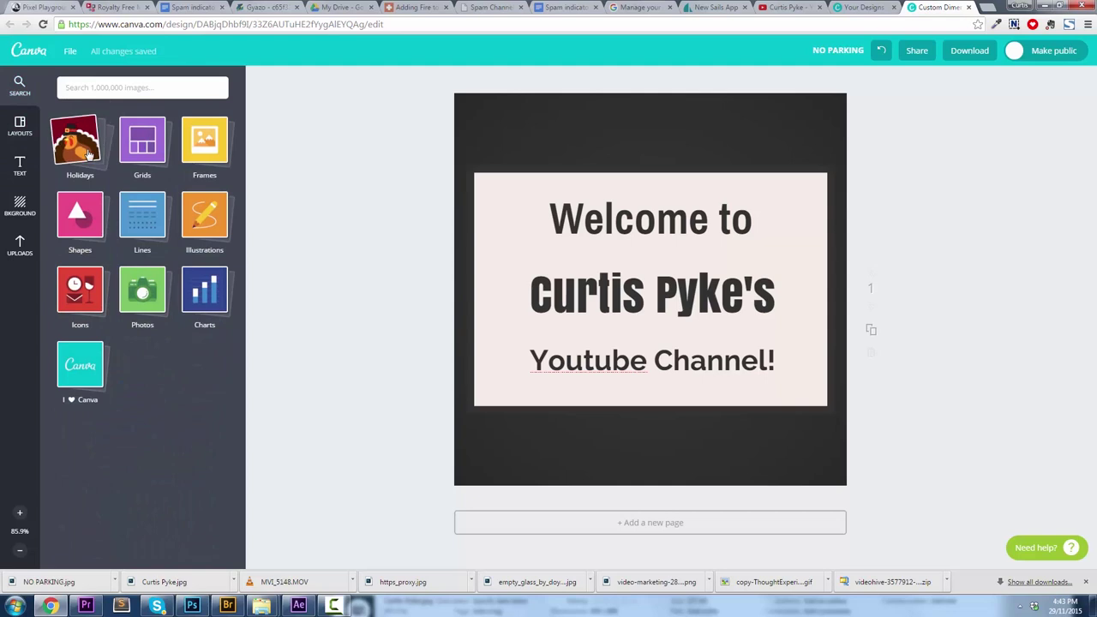
pyautogui.click(87, 152)
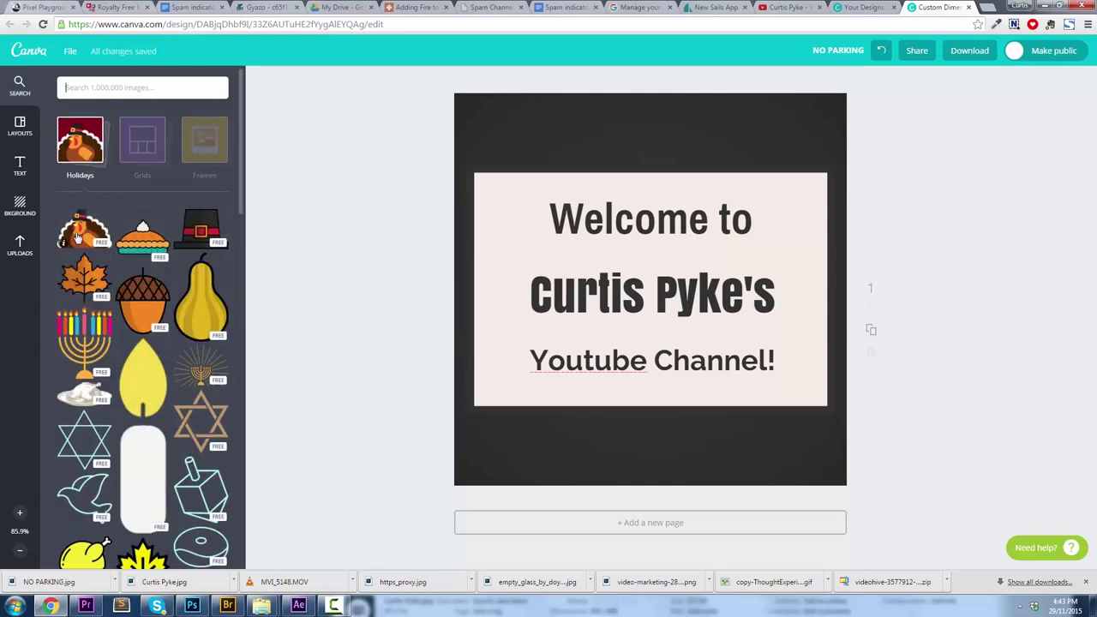
pyautogui.moveTo(82, 239); pyautogui.dragTo(508, 138)
pyautogui.click(265, 301)
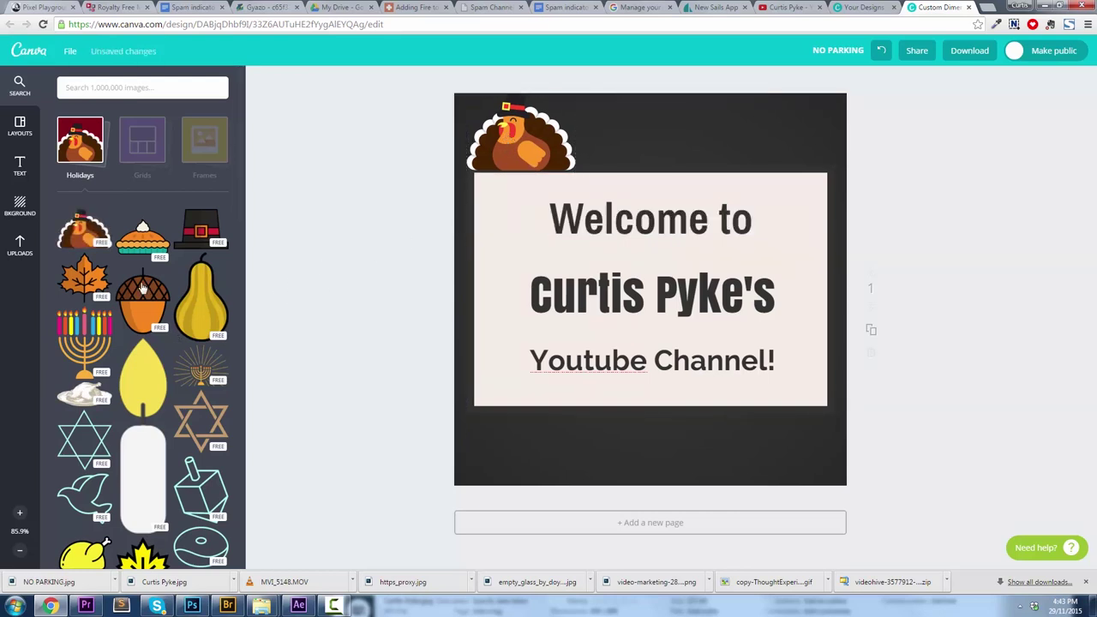
pyautogui.click(141, 246)
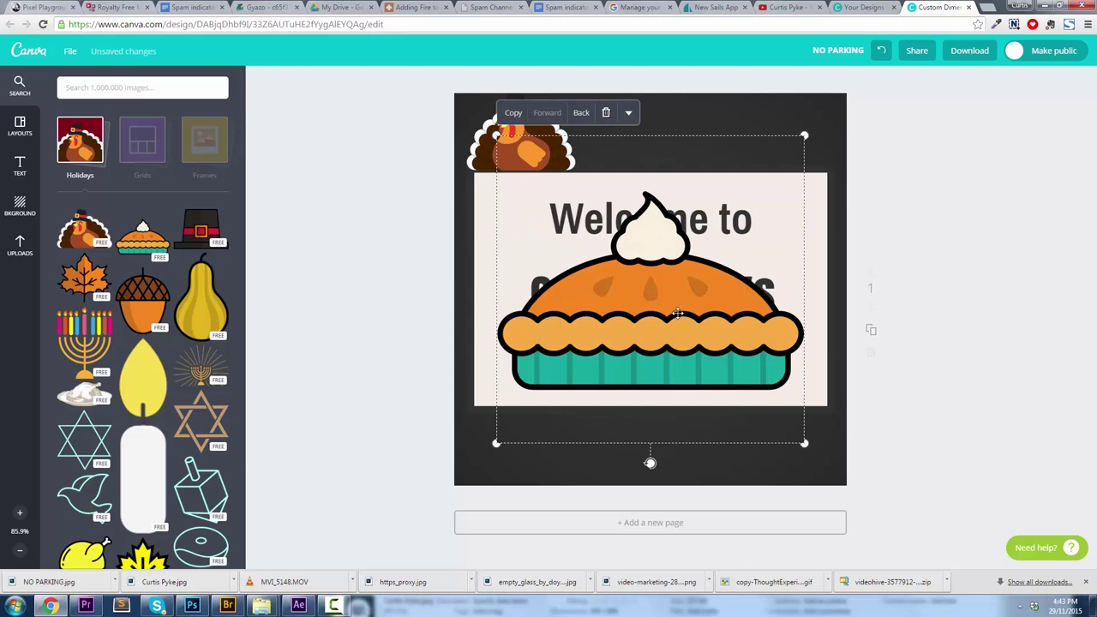
# Delete the cream background rectangle, then shrink the pie slightly and keep it centred
pyautogui.click(483, 233)
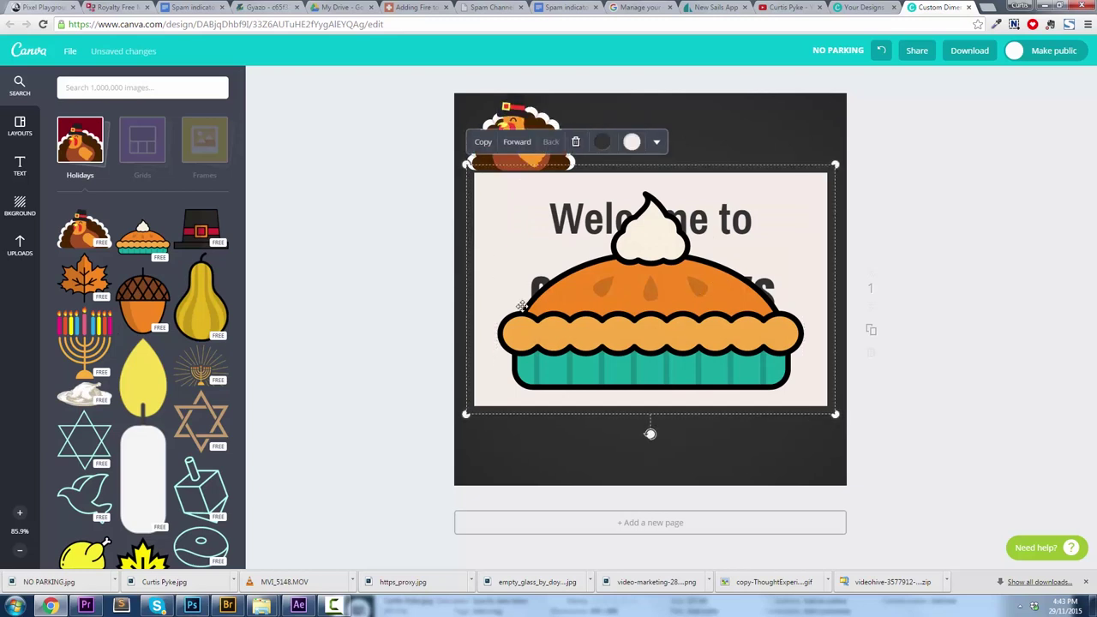
pyautogui.click(575, 143)
pyautogui.click(647, 290)
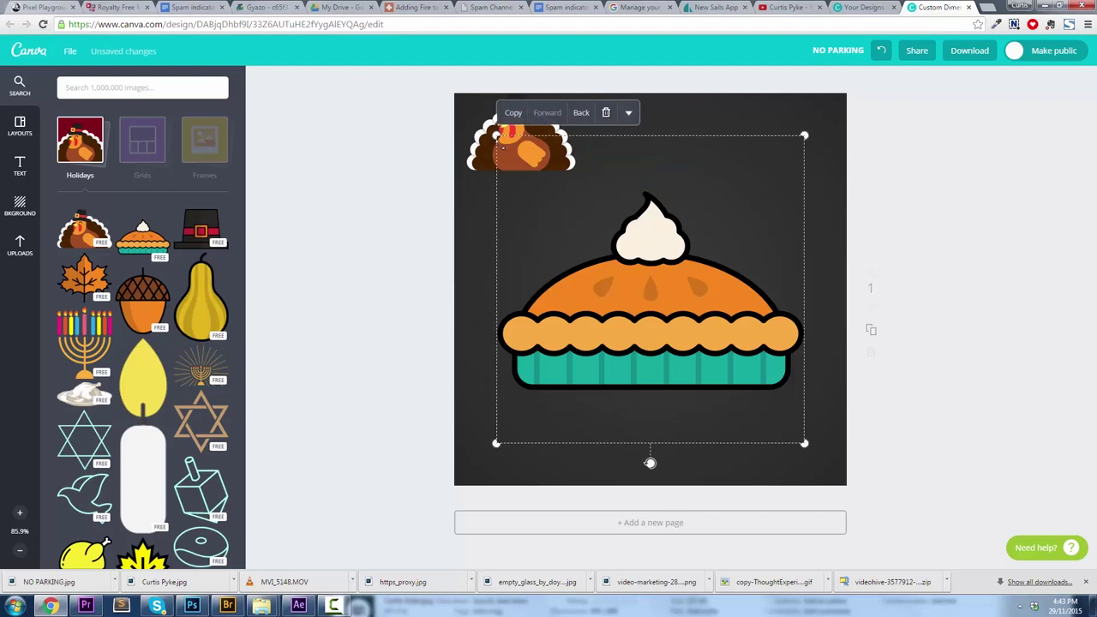
pyautogui.moveTo(497, 137)
pyautogui.mouseDown()
pyautogui.moveTo(519, 159)
pyautogui.moveTo(498, 137)
pyautogui.mouseUp()
pyautogui.moveTo(648, 221); pyautogui.dragTo(648, 221)
pyautogui.click(309, 215)
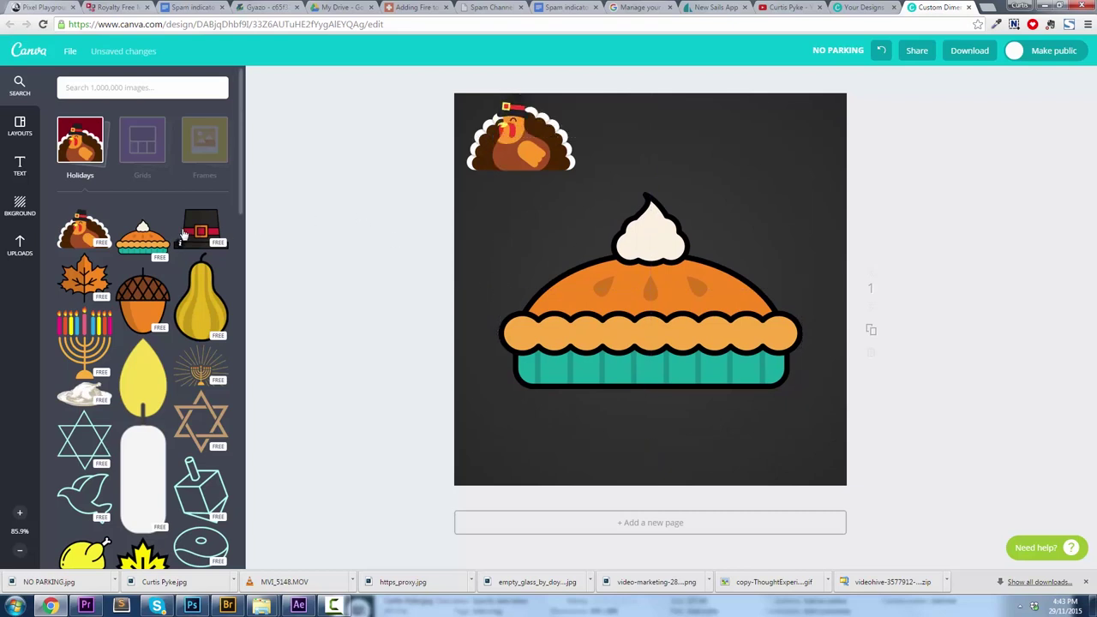
# Shrink the pilgrim hat, centre it at the page top, and move the pie lower
pyautogui.click(195, 235)
pyautogui.moveTo(636, 237); pyautogui.dragTo(624, 160)
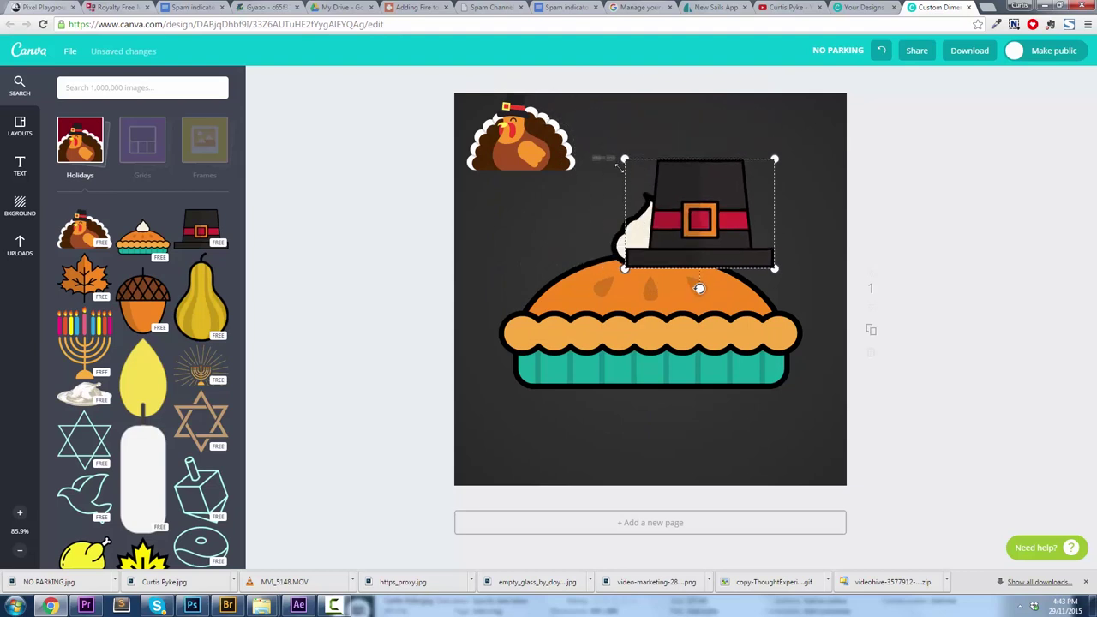
pyautogui.moveTo(707, 197); pyautogui.dragTo(658, 131)
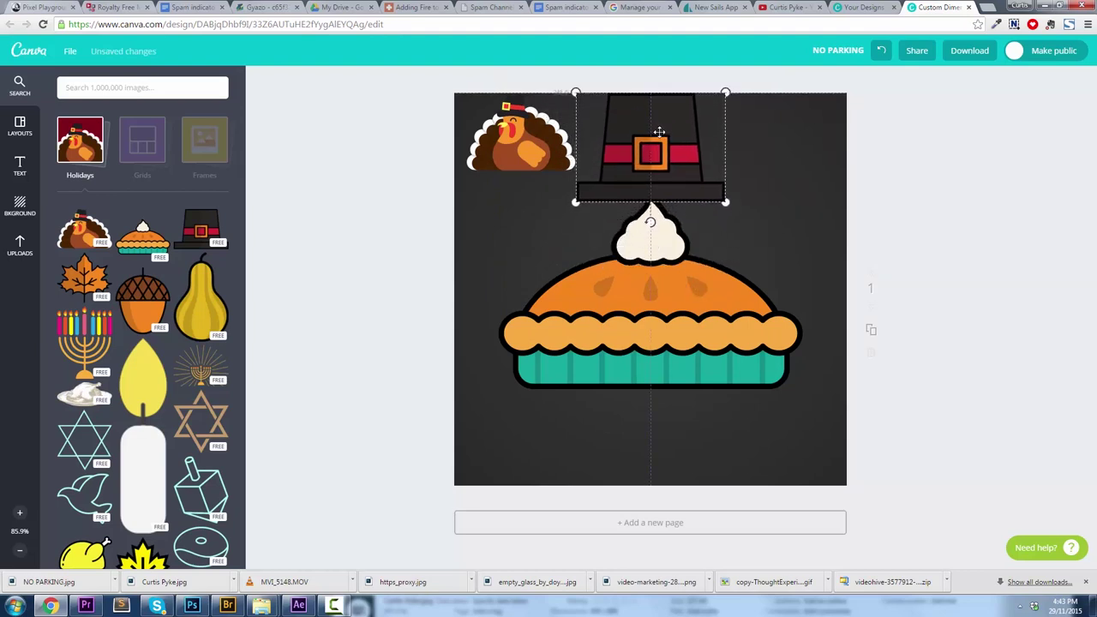
pyautogui.moveTo(725, 92); pyautogui.dragTo(704, 108)
pyautogui.moveTo(638, 160); pyautogui.dragTo(649, 150)
pyautogui.click(679, 283)
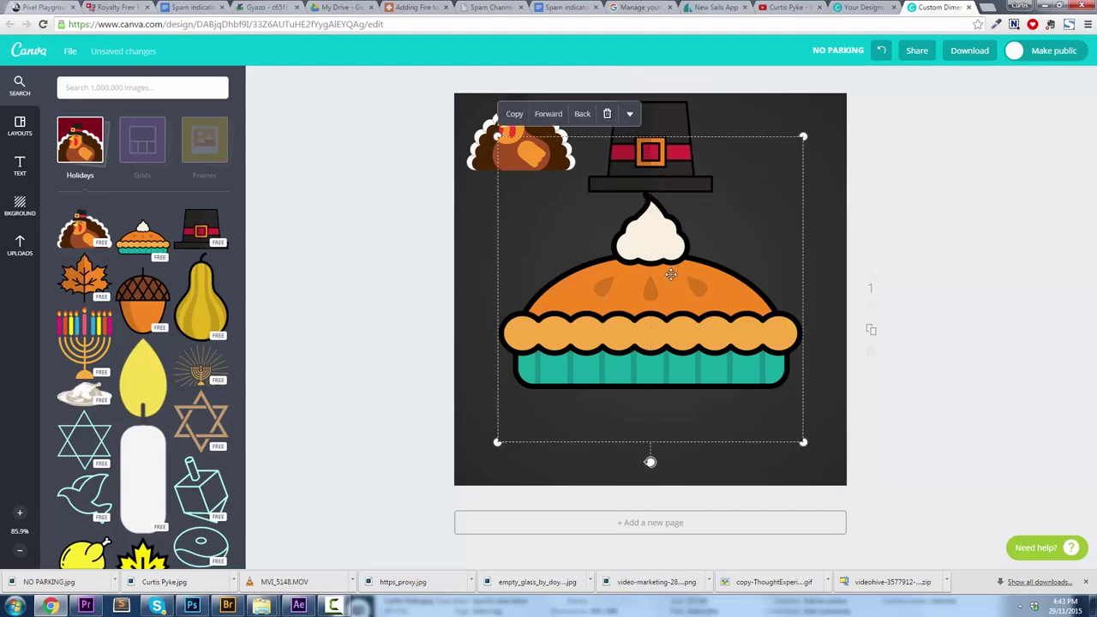
pyautogui.moveTo(671, 273); pyautogui.dragTo(667, 341)
pyautogui.click(339, 290)
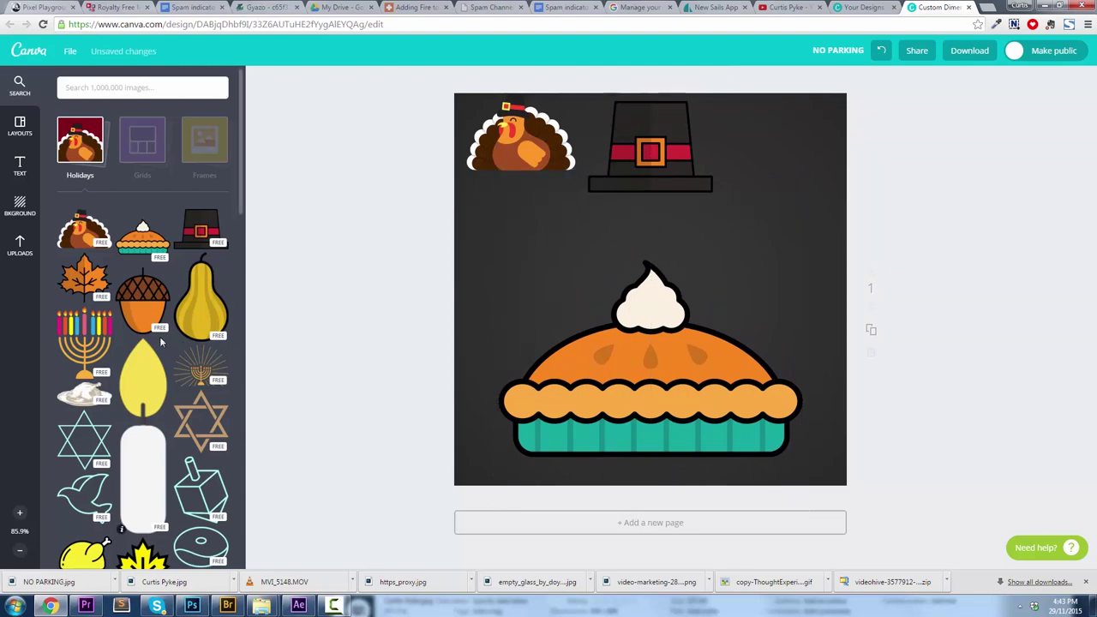
# Add the roast turkey platter, shrink it, and centre it between hat and pie
pyautogui.click(89, 405)
pyautogui.moveTo(667, 272); pyautogui.dragTo(666, 262)
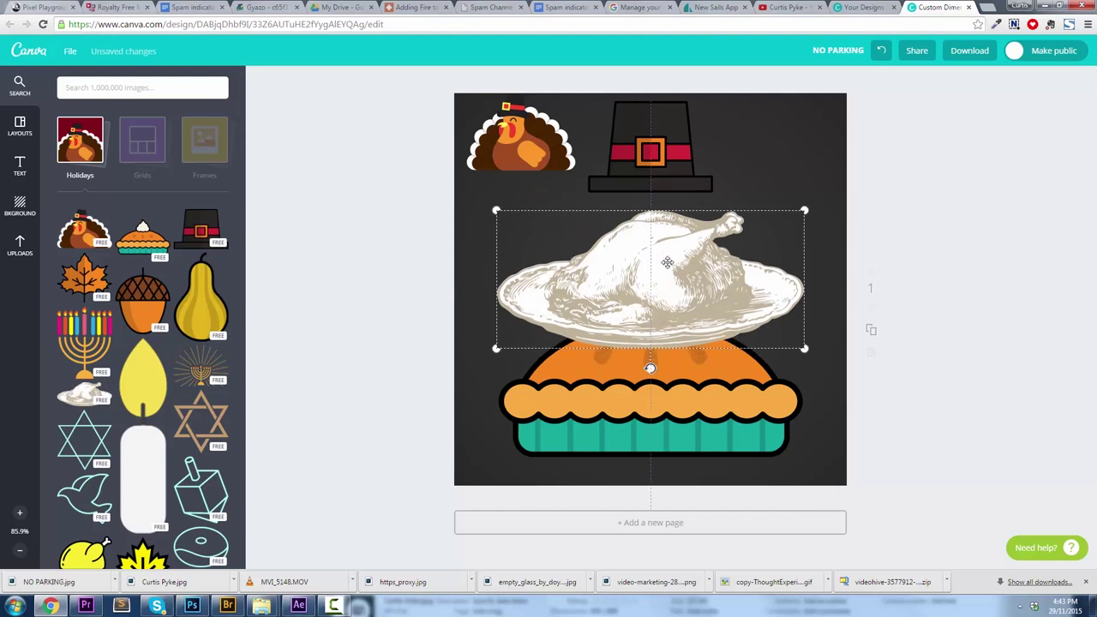
pyautogui.moveTo(803, 210); pyautogui.dragTo(731, 273)
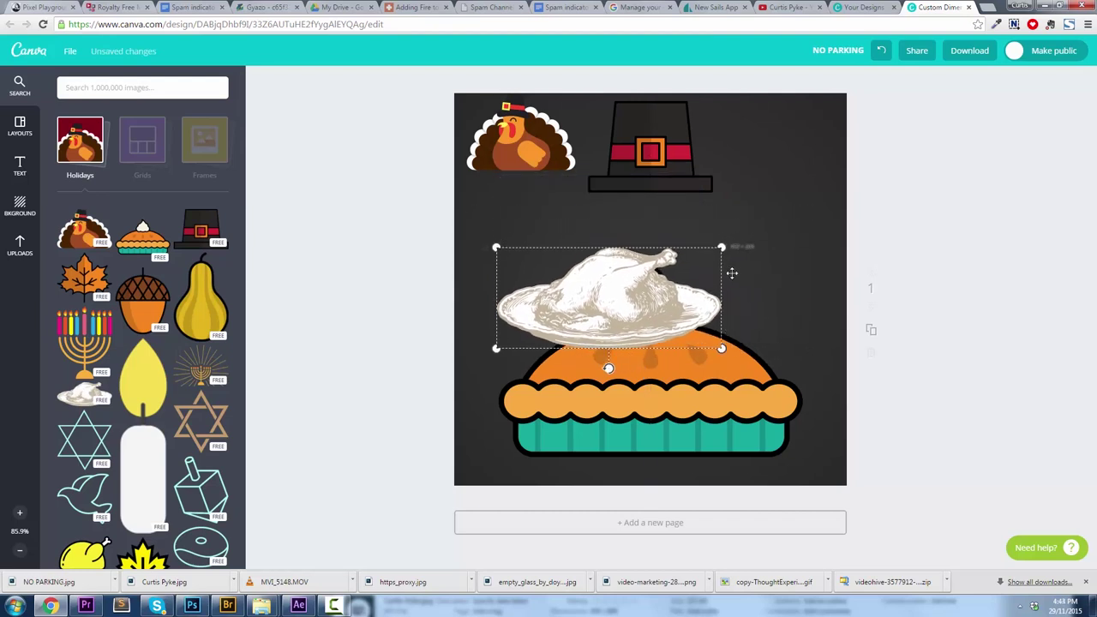
pyautogui.moveTo(639, 283); pyautogui.dragTo(677, 232)
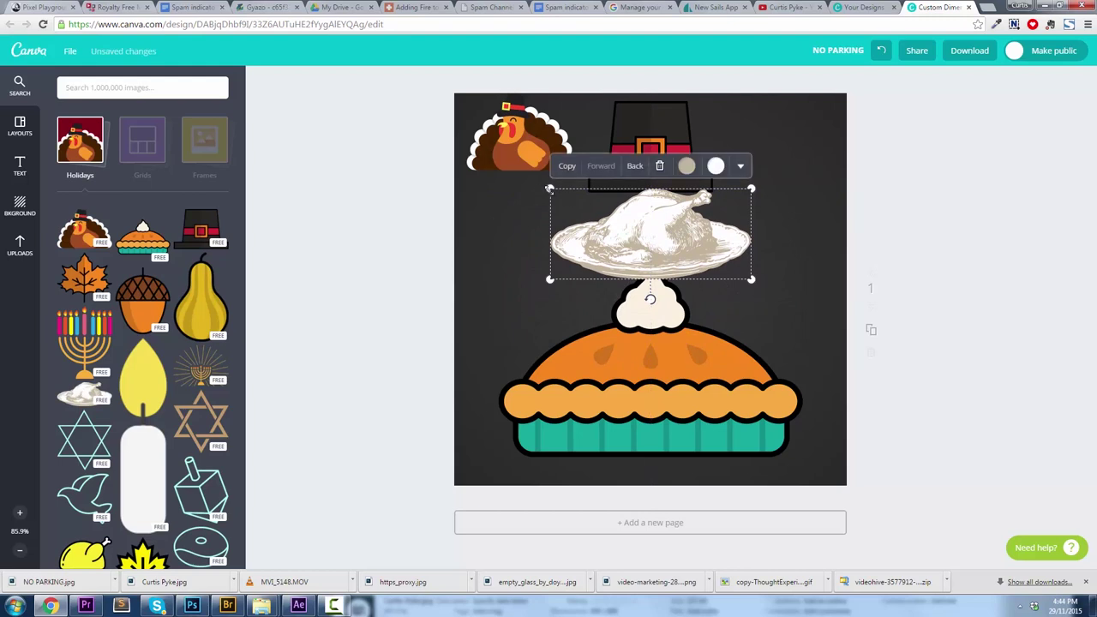
pyautogui.moveTo(550, 189); pyautogui.dragTo(598, 210)
pyautogui.moveTo(668, 238); pyautogui.dragTo(651, 227)
pyautogui.click(295, 213)
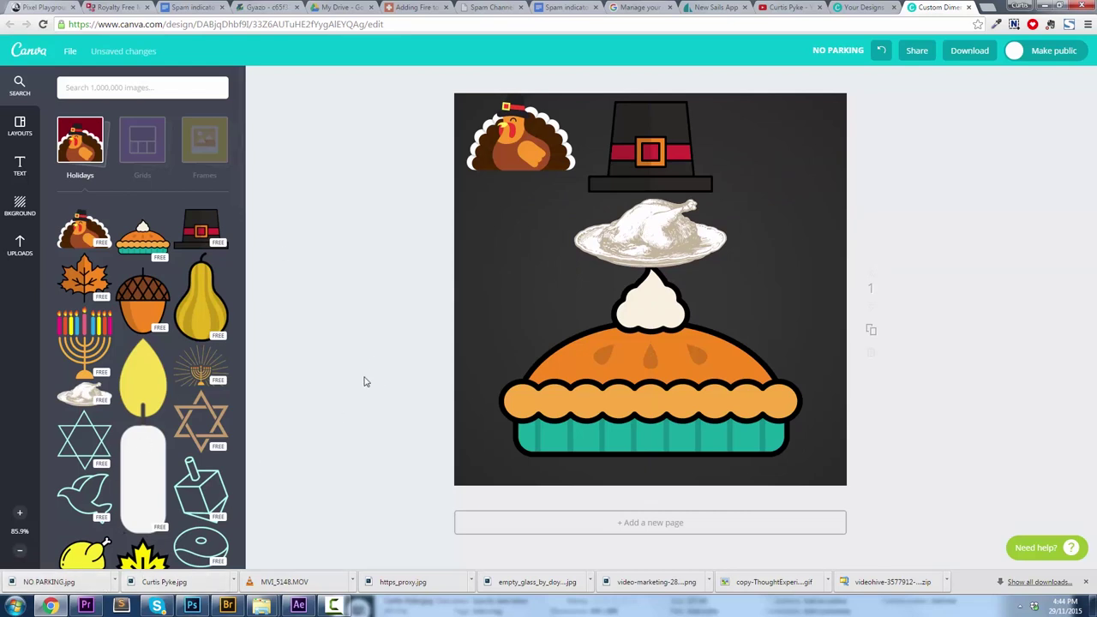
# From Creator Studio, return to the YouTube channel page and bring up the Edit channel icon notice
pyautogui.click(782, 7)
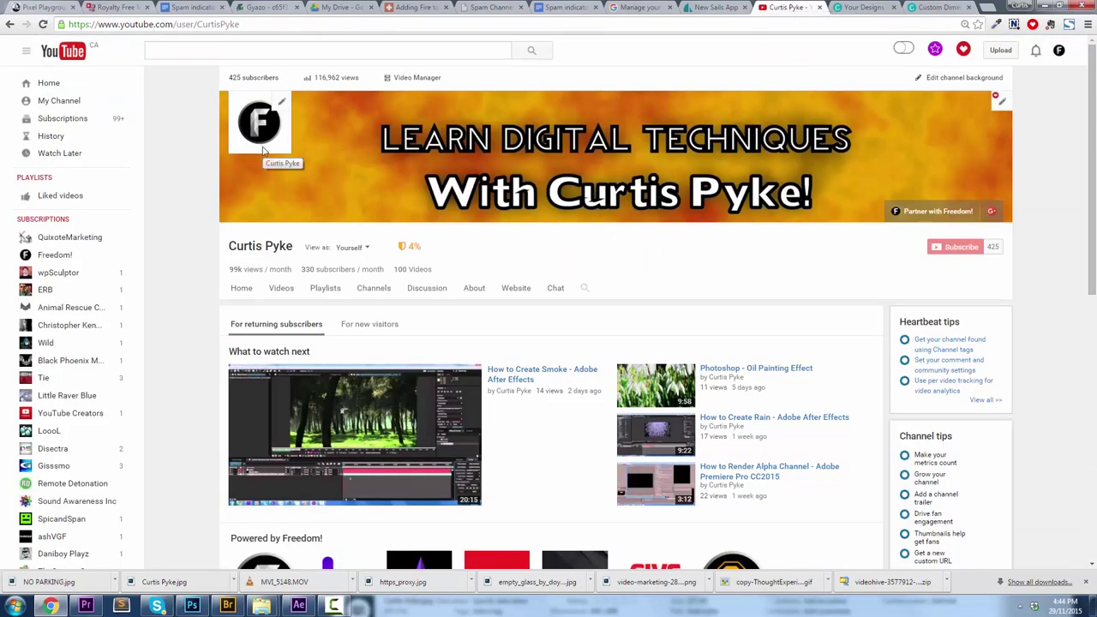
pyautogui.click(1059, 51)
pyautogui.click(995, 126)
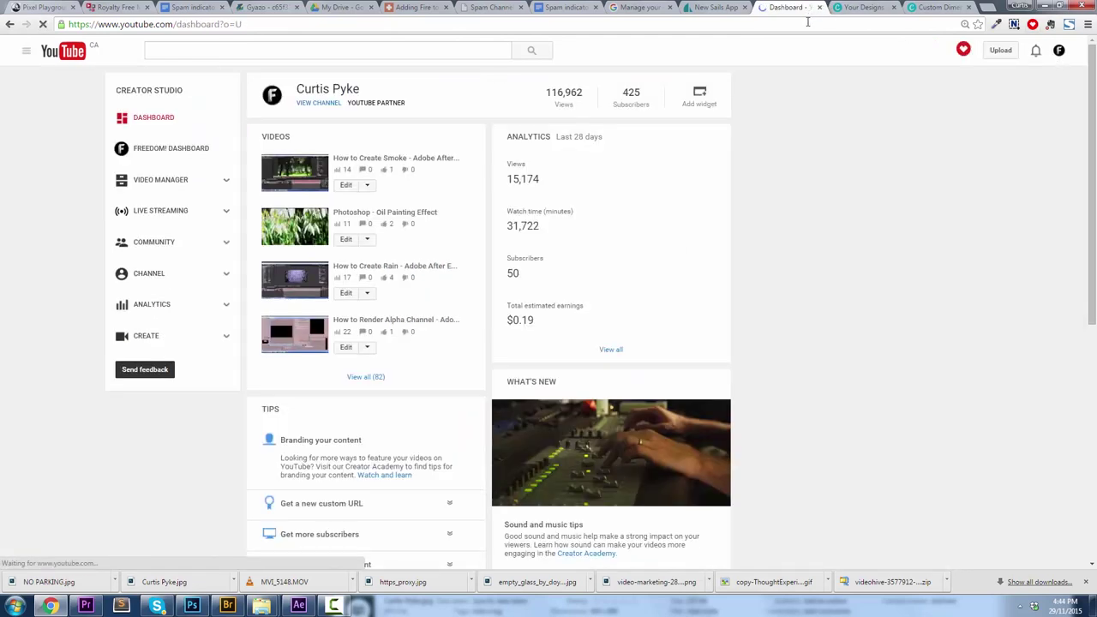
pyautogui.click(335, 106)
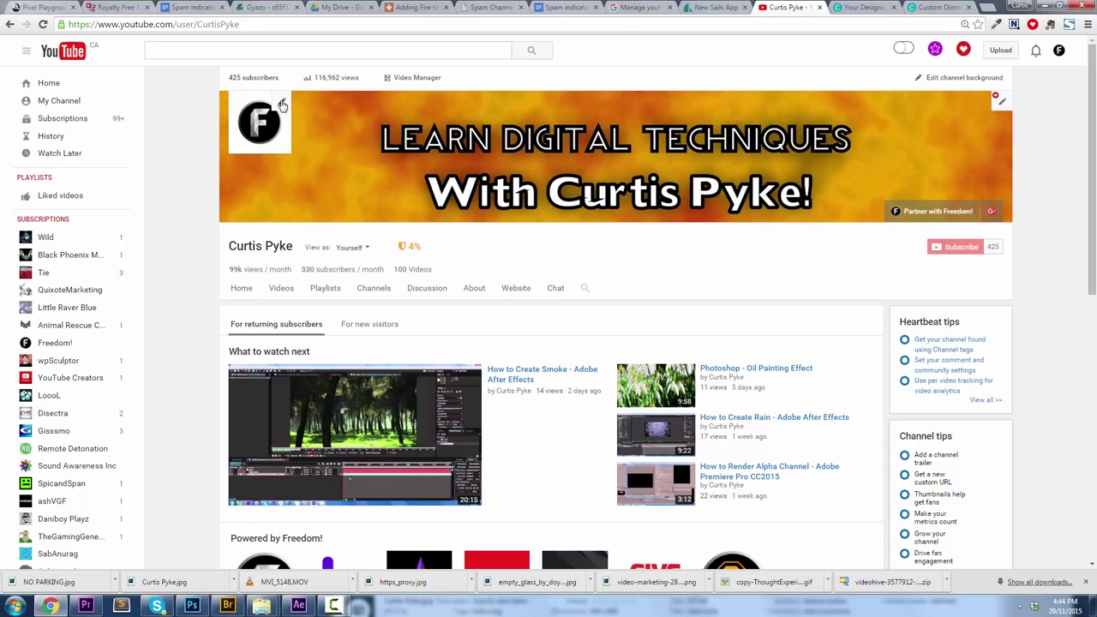
pyautogui.click(283, 105)
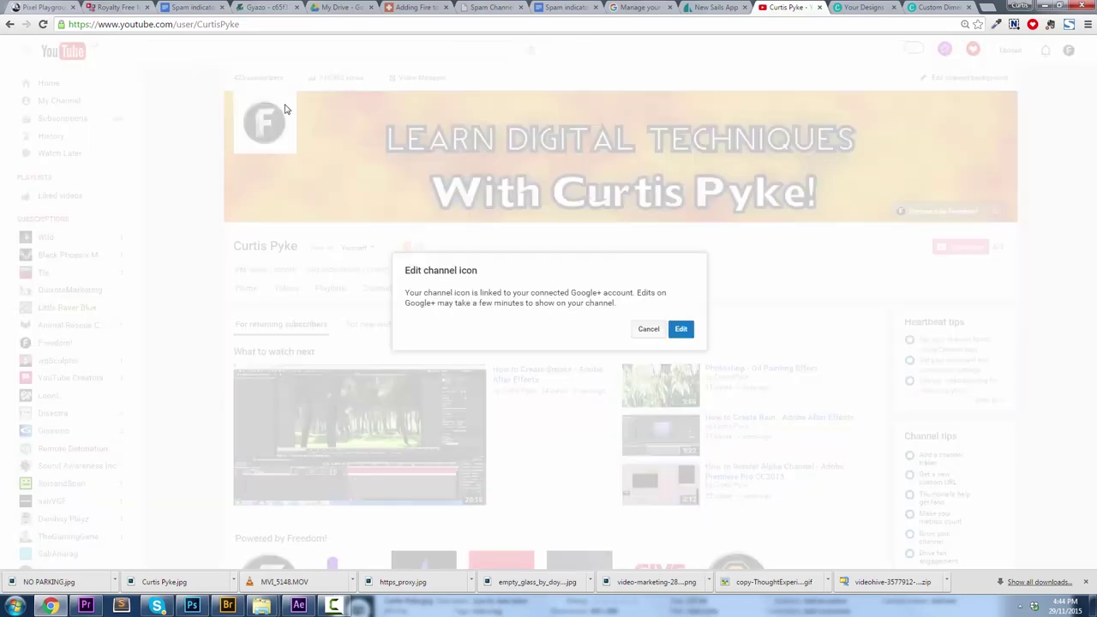
# Continue to Google+ and upload the downloaded NO PARKING.jpg welcome sign as the new profile photo
pyautogui.click(672, 333)
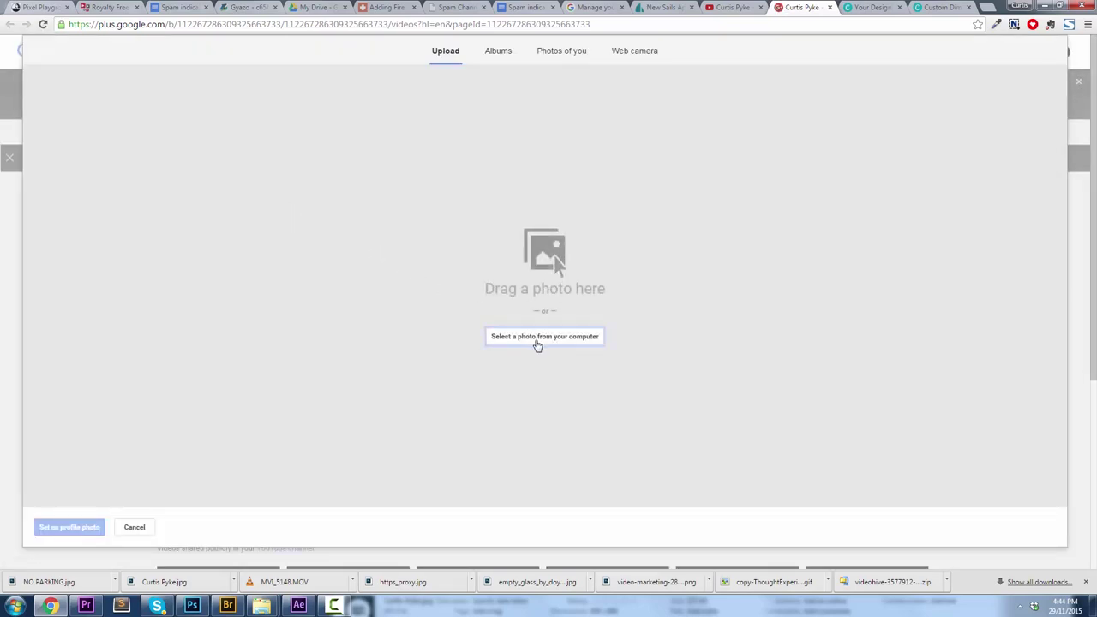
pyautogui.click(117, 582)
pyautogui.click(139, 547)
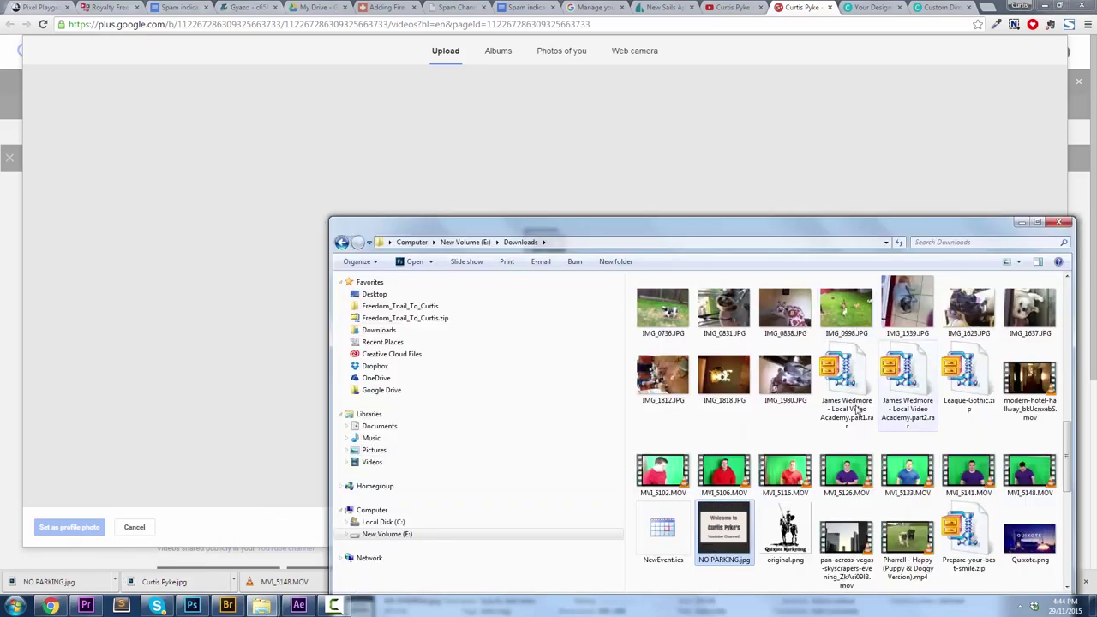
pyautogui.moveTo(720, 535); pyautogui.dragTo(601, 206)
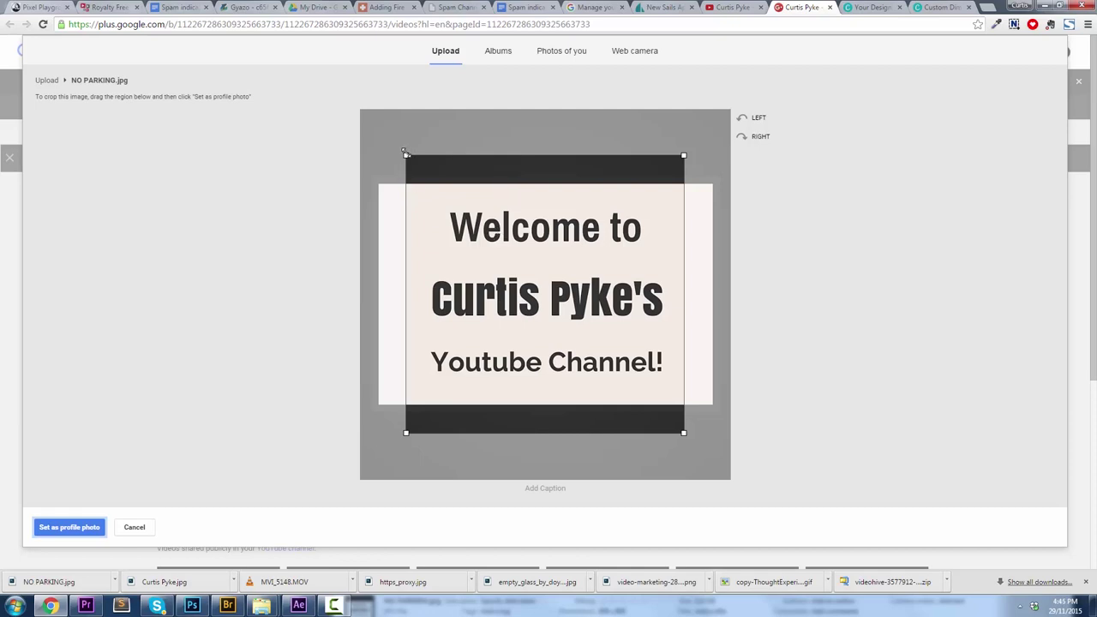
# Frame the welcome sign in a square crop, set it as the profile photo, and share the announcement post
pyautogui.moveTo(406, 152); pyautogui.dragTo(370, 115)
pyautogui.moveTo(423, 151); pyautogui.dragTo(441, 167)
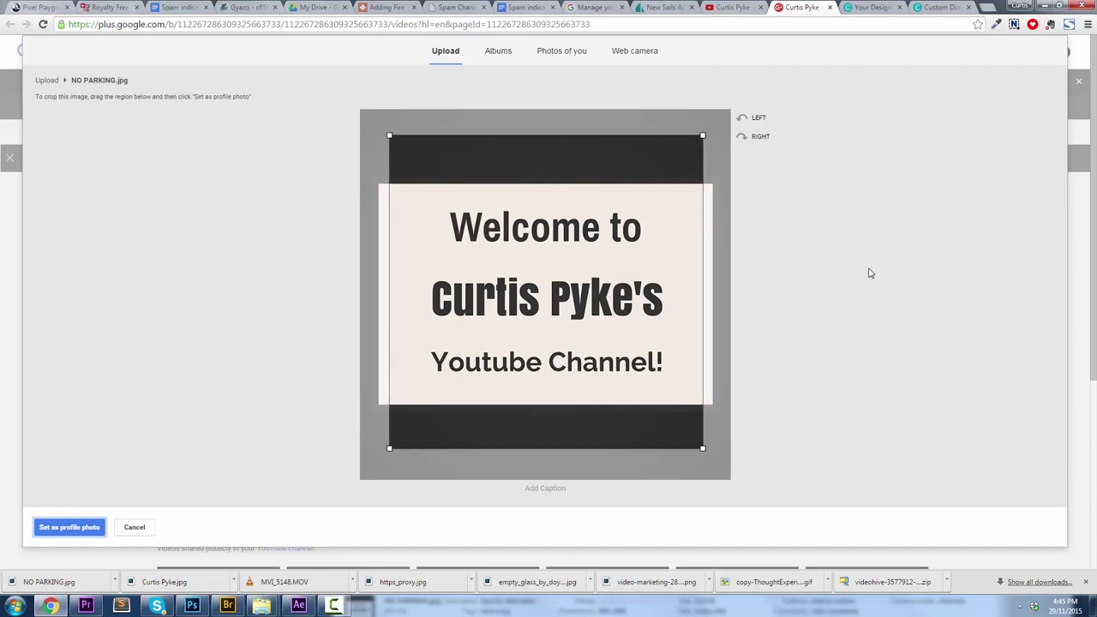
pyautogui.click(900, 277)
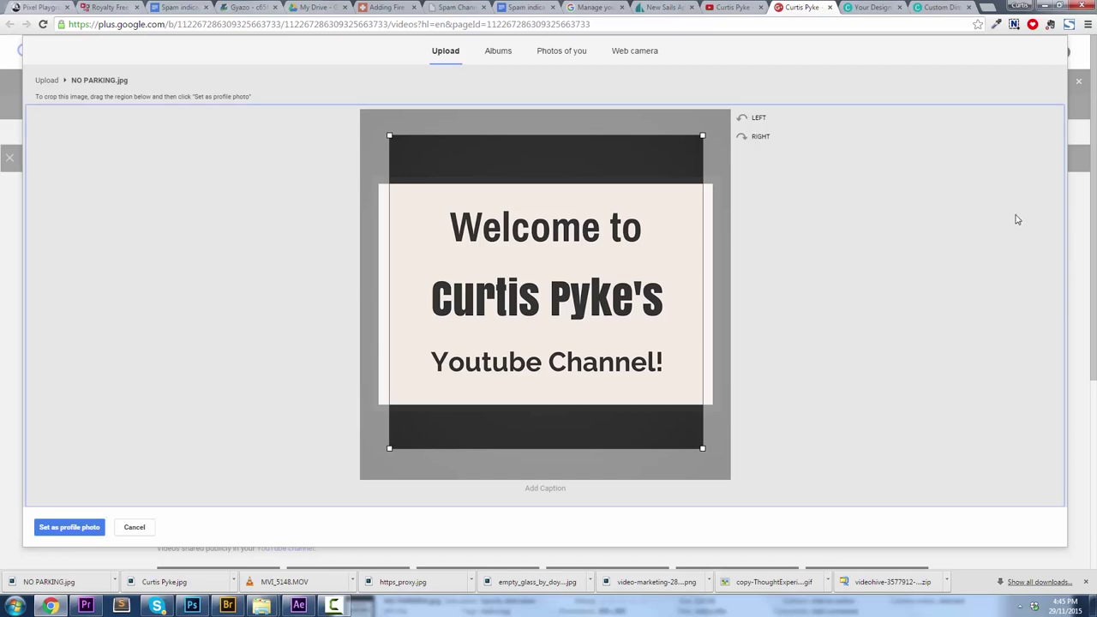
pyautogui.click(83, 533)
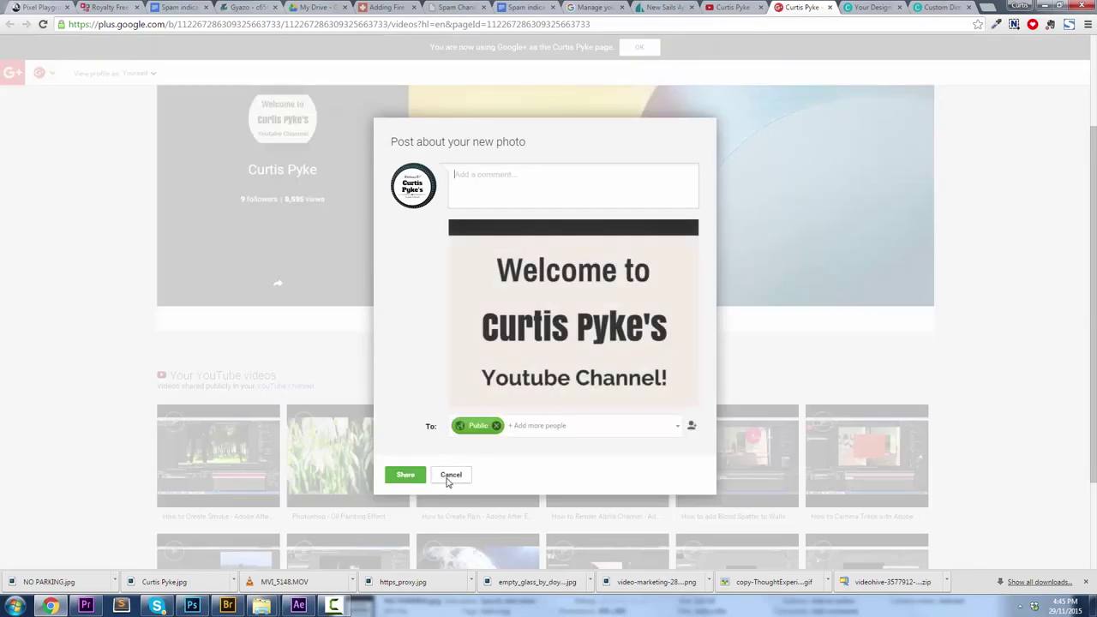
pyautogui.click(417, 476)
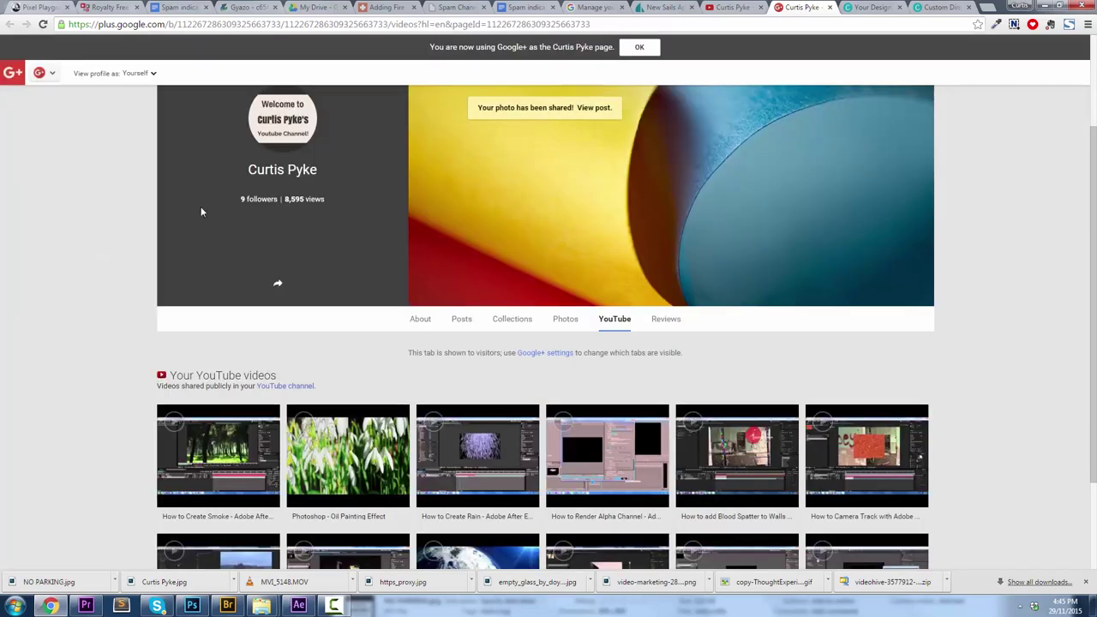
pyautogui.moveTo(305, 143)
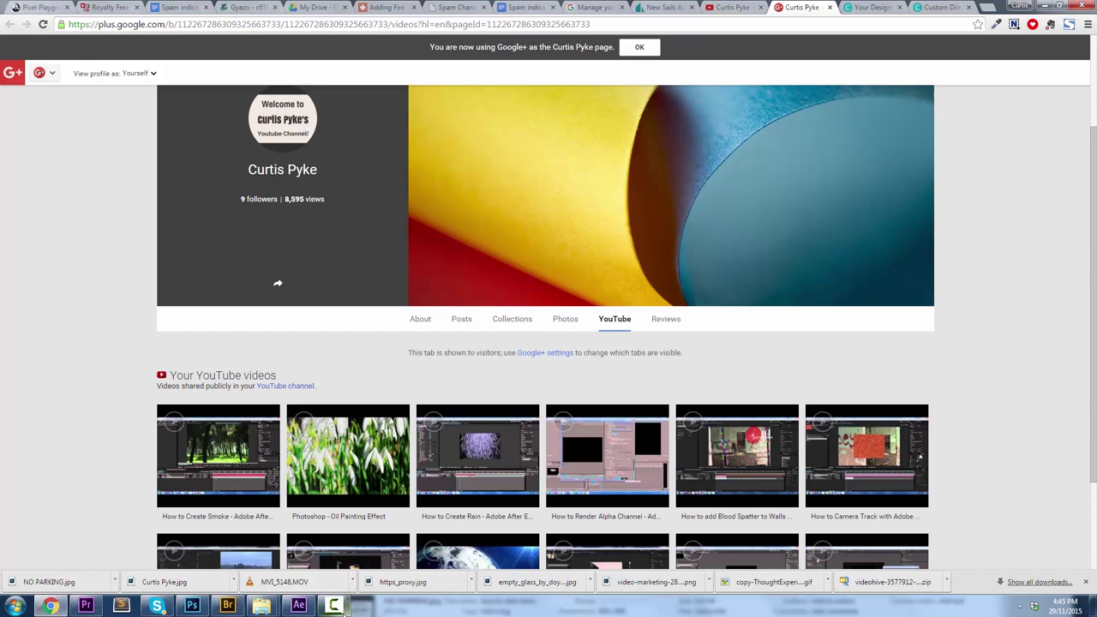
pyautogui.moveTo(343, 610)
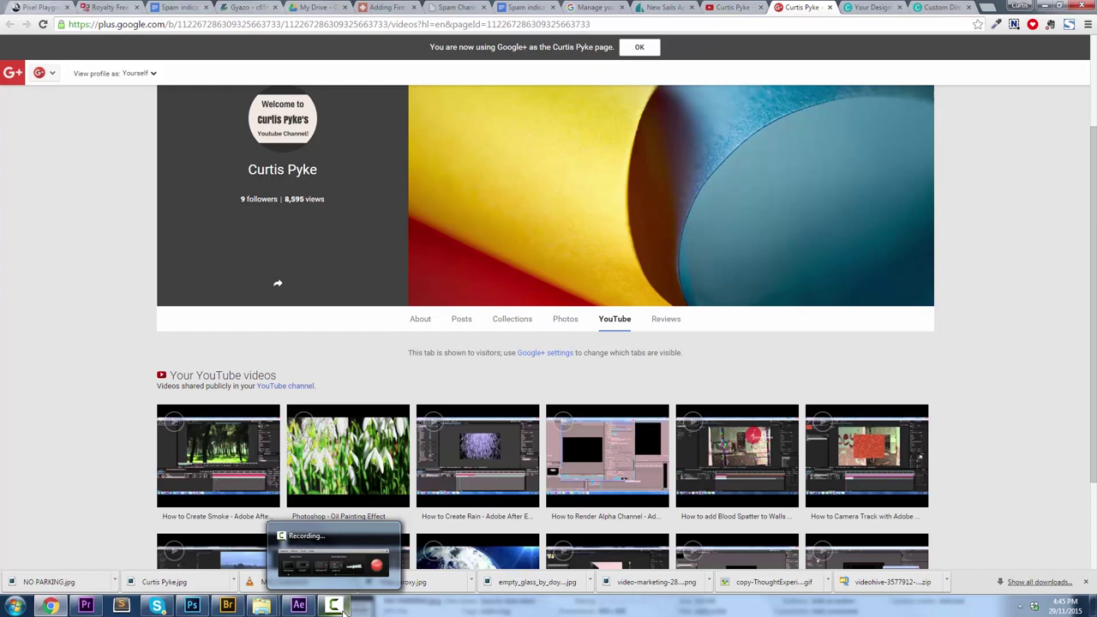